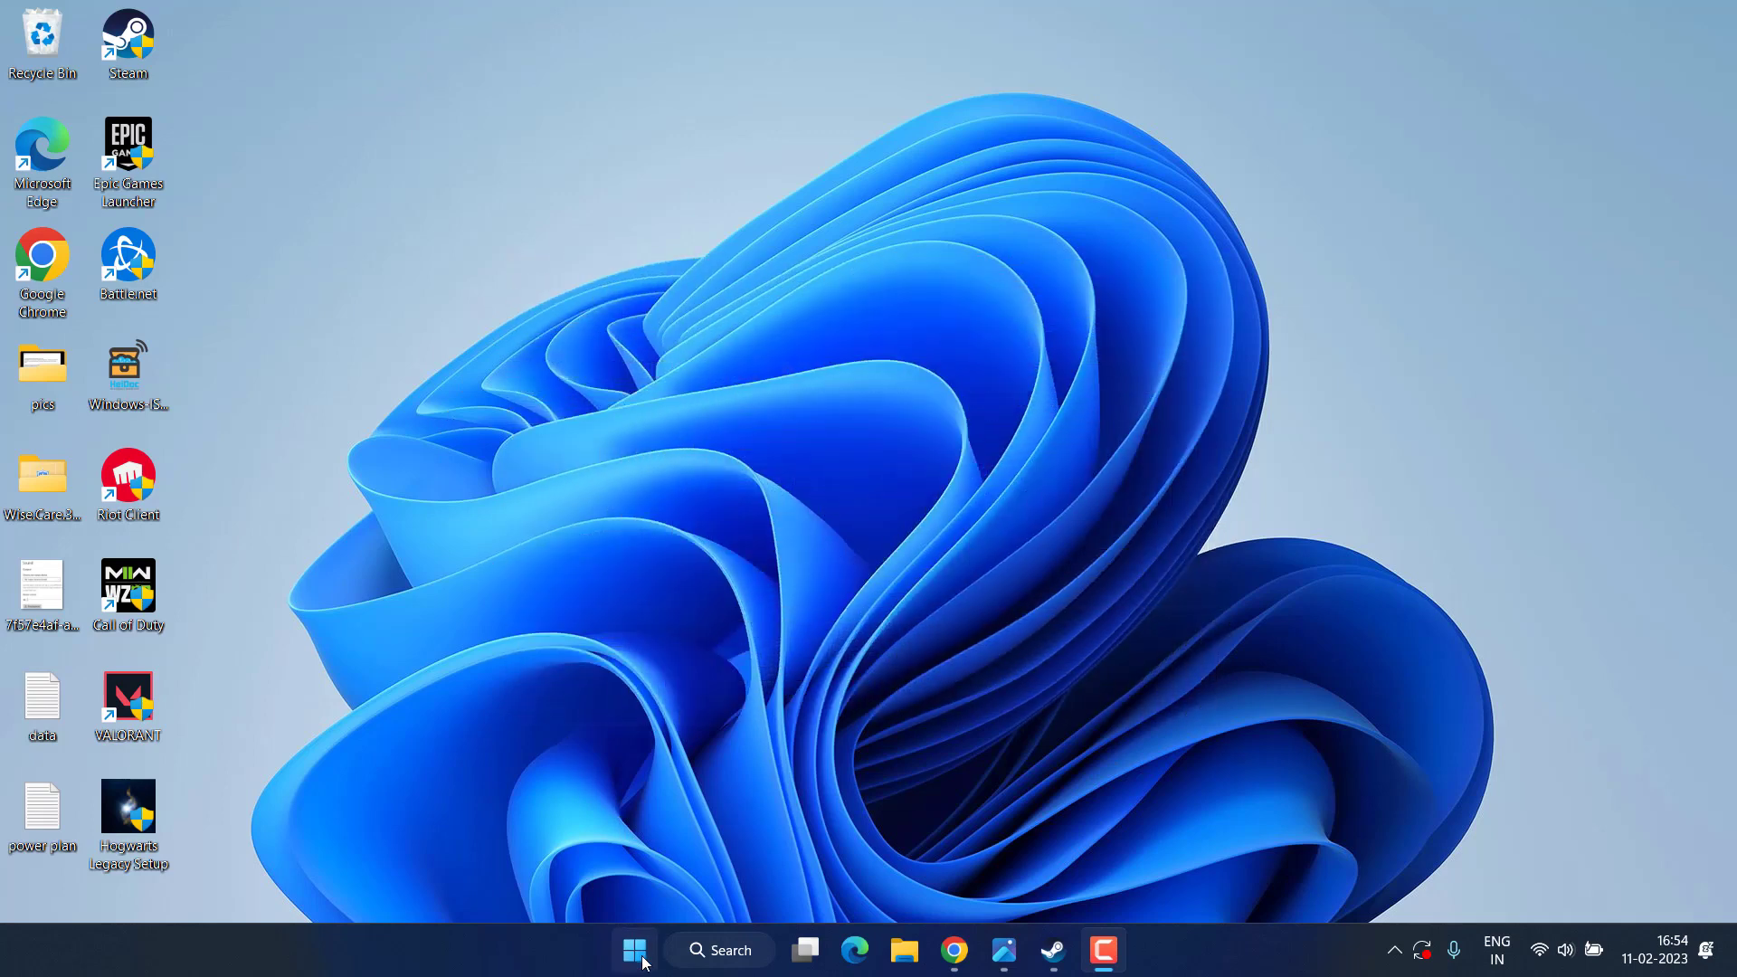
Open the Radeon RX 5500M driver properties from Device Manager's Display adapters
right_click(644, 960)
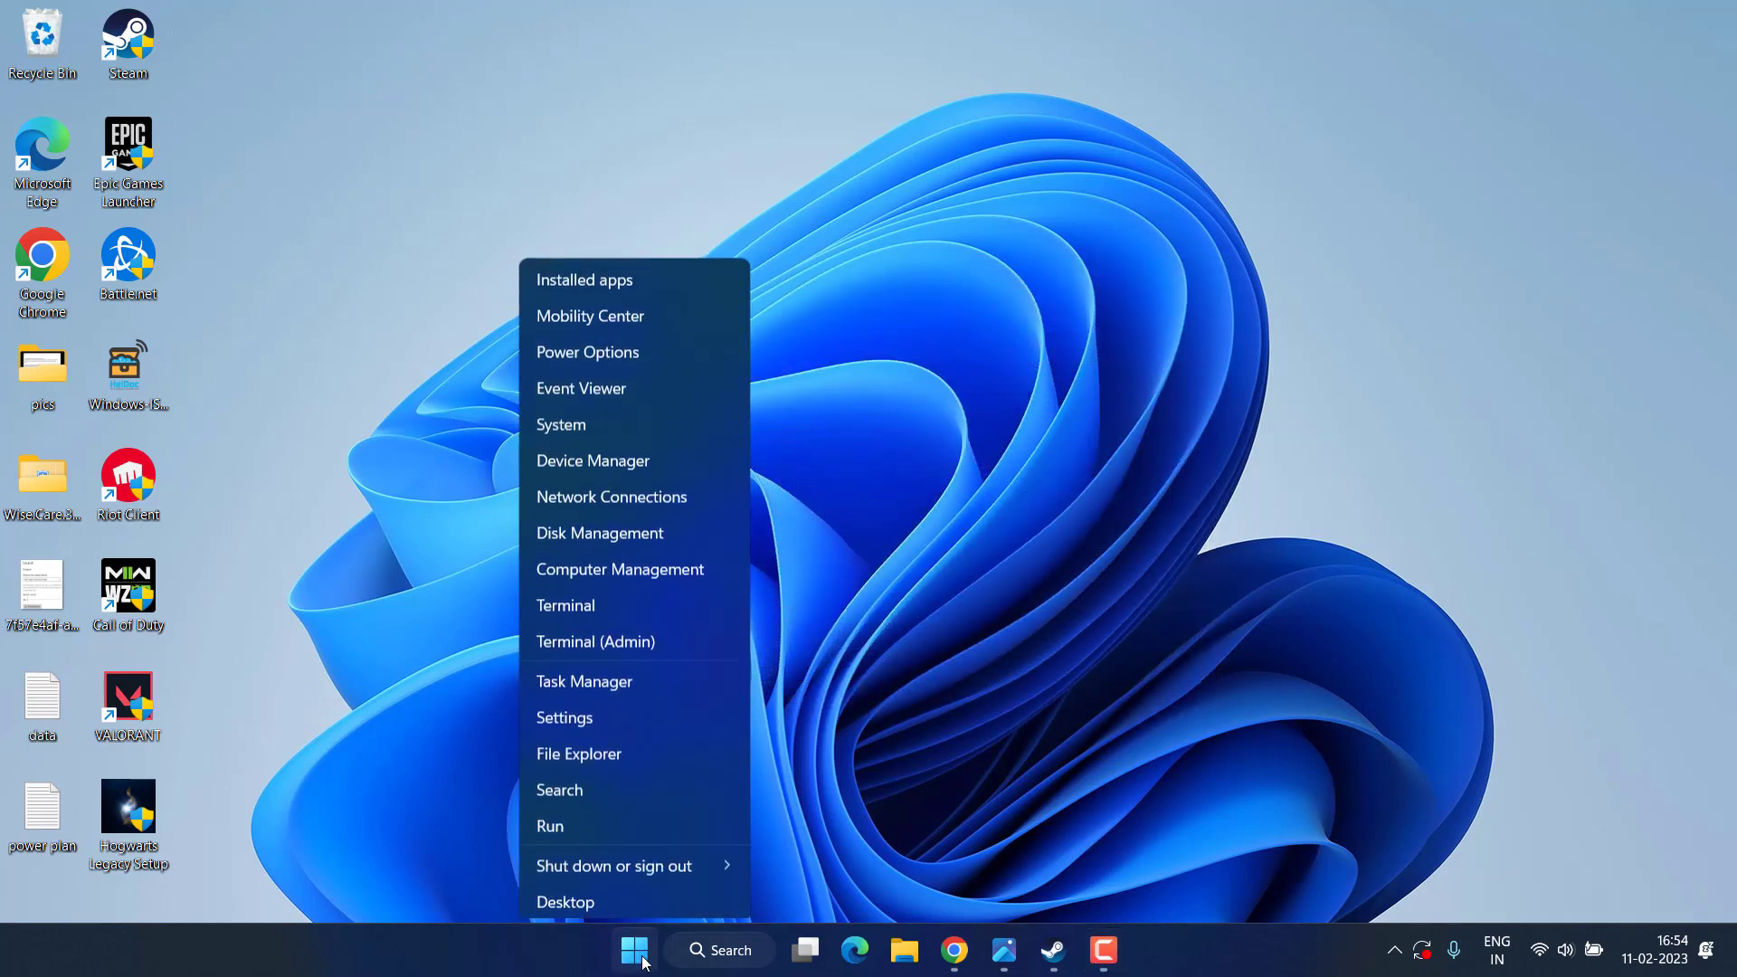
click(646, 457)
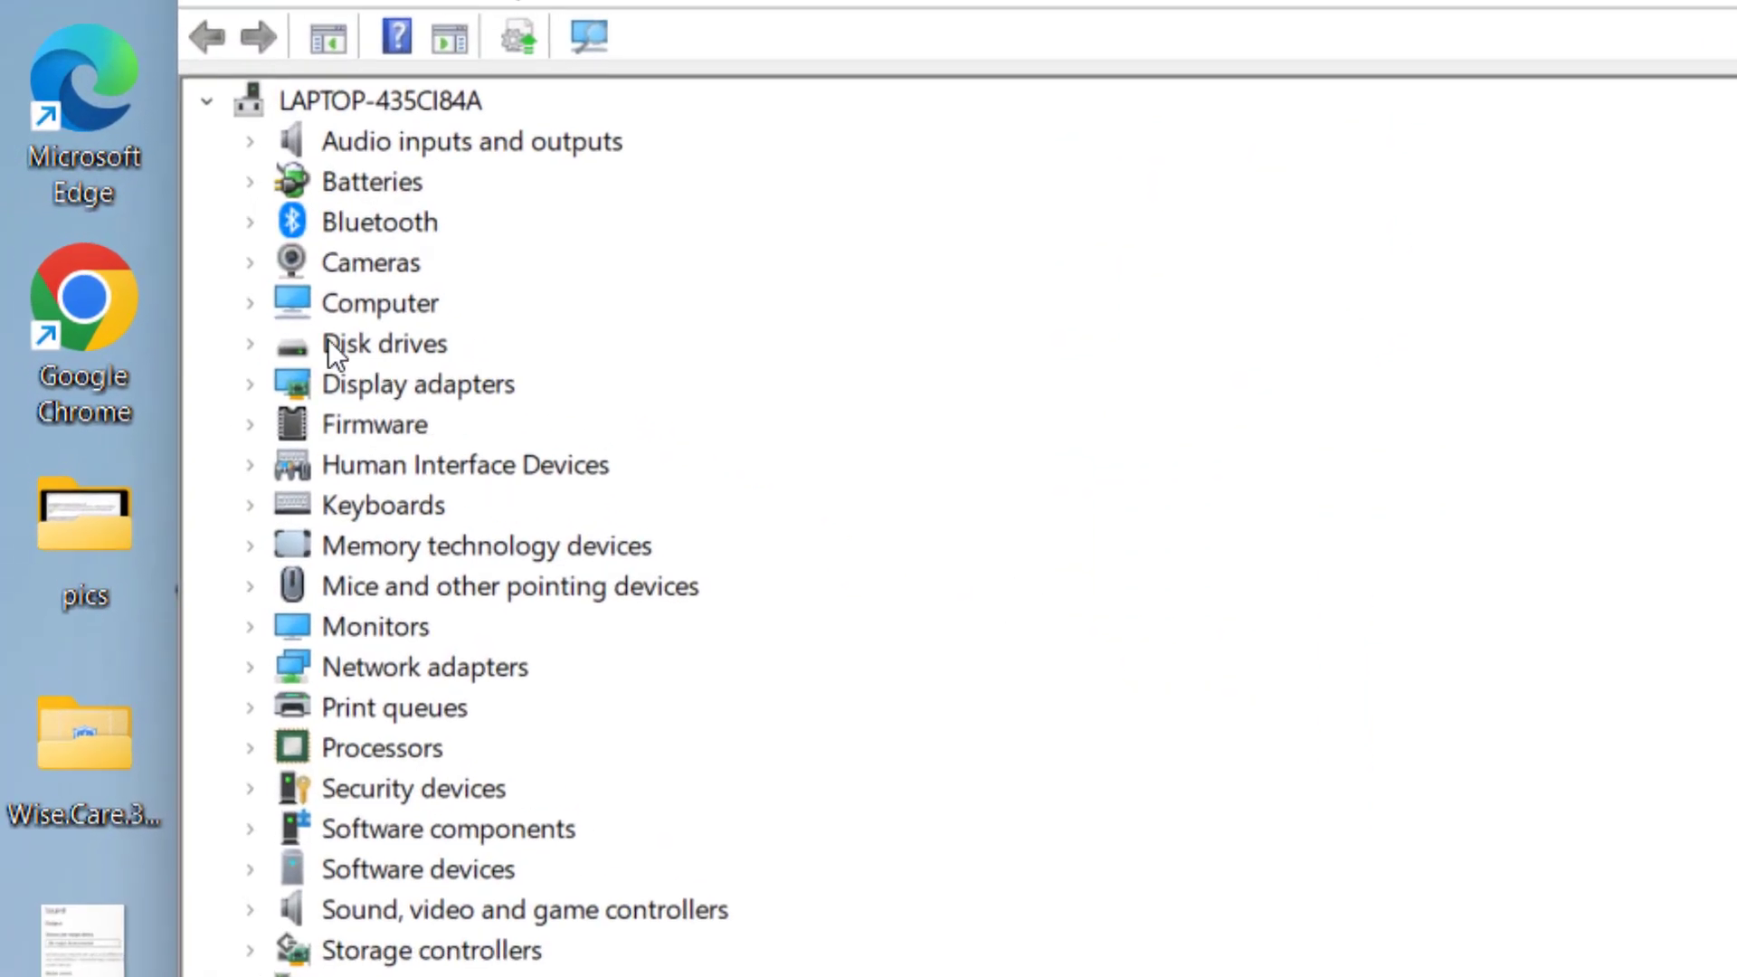
click(252, 386)
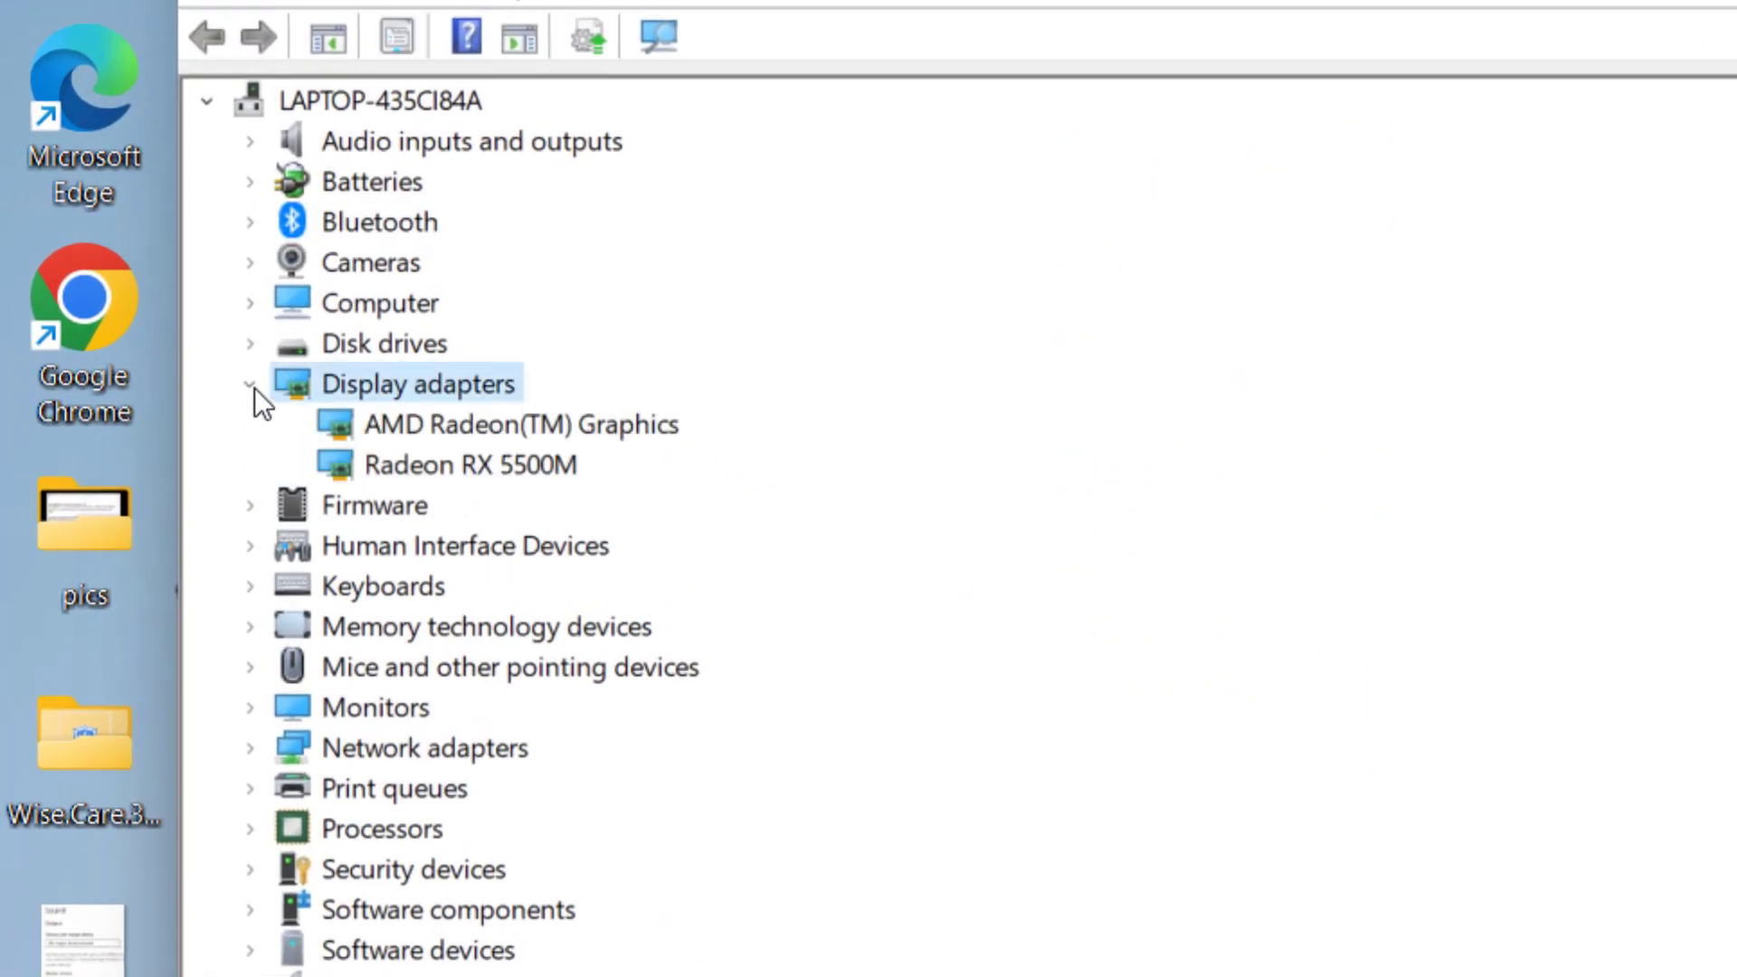
right_click(557, 461)
click(695, 724)
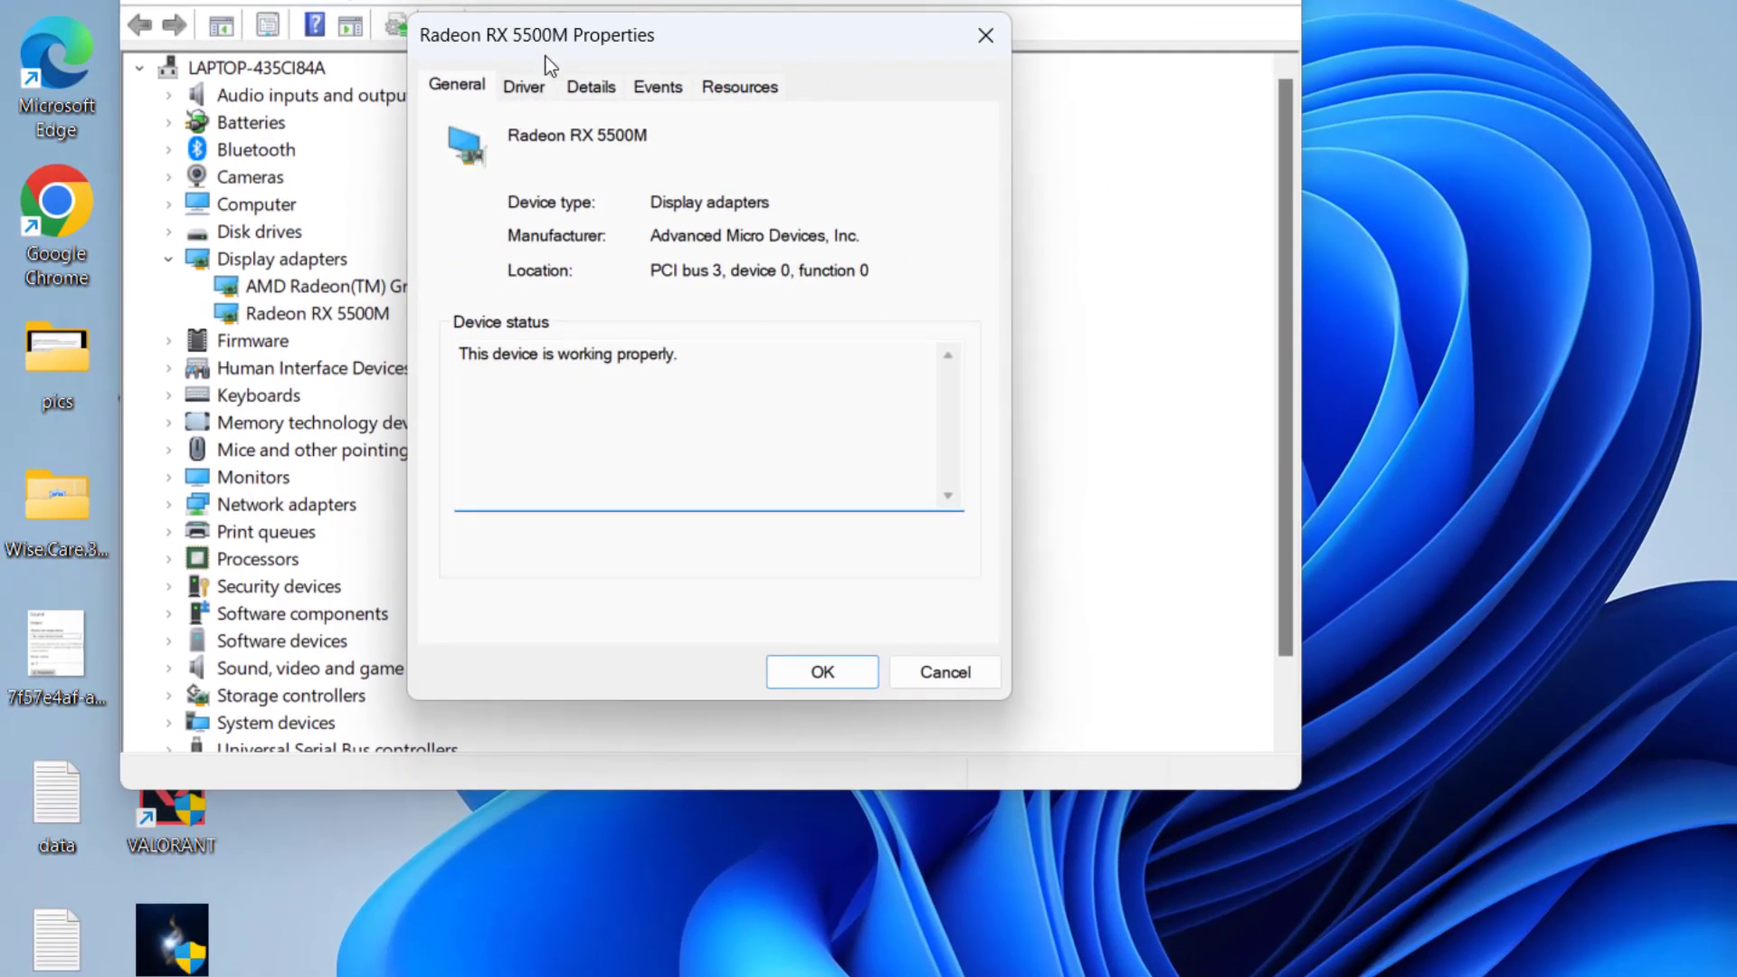
click(521, 86)
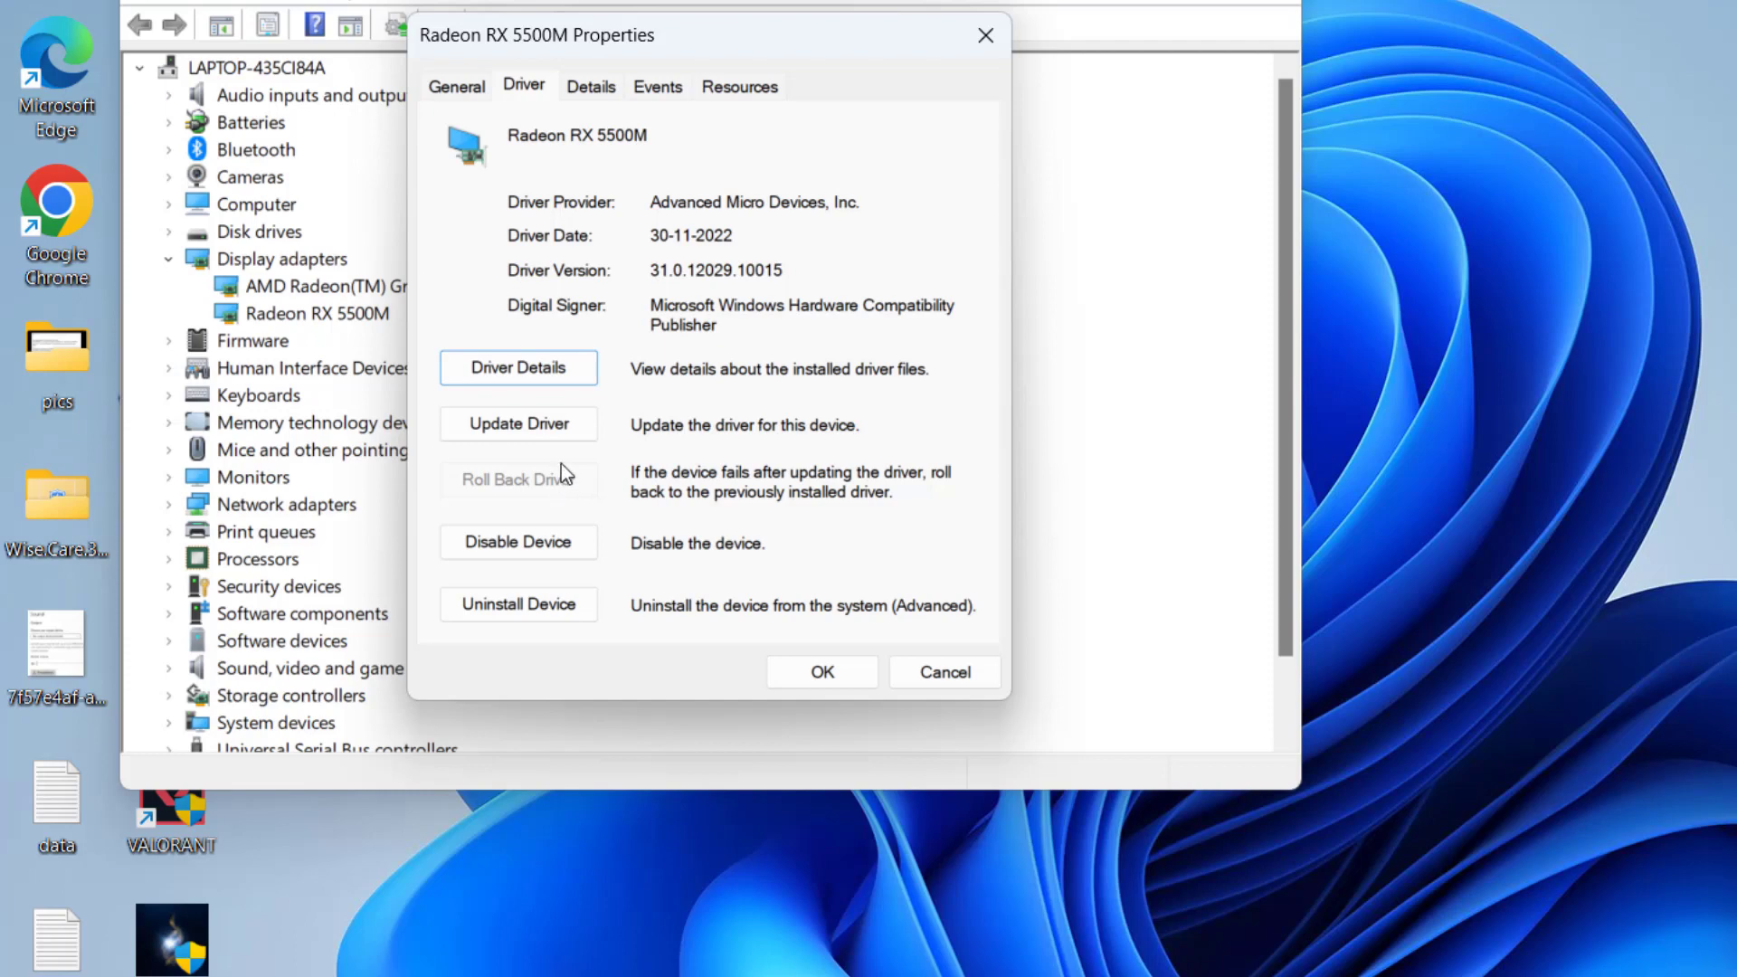
Search automatically for a newer Radeon RX 5500M driver; the best one is already installed
click(550, 427)
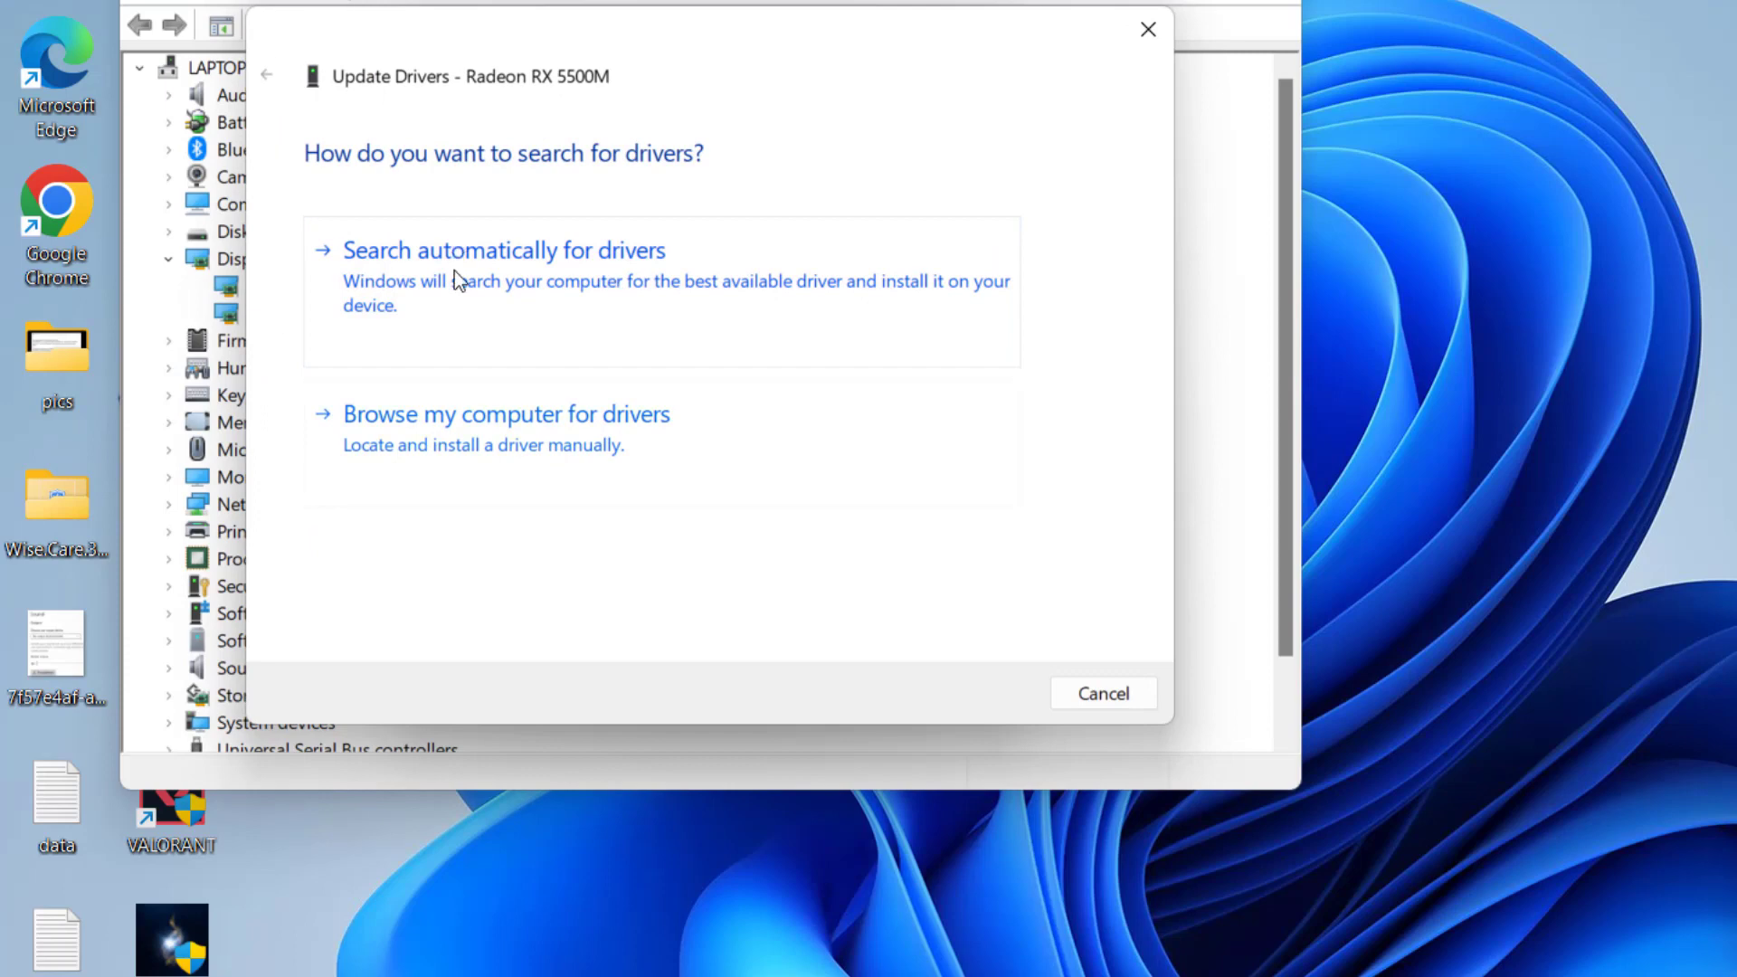
click(461, 274)
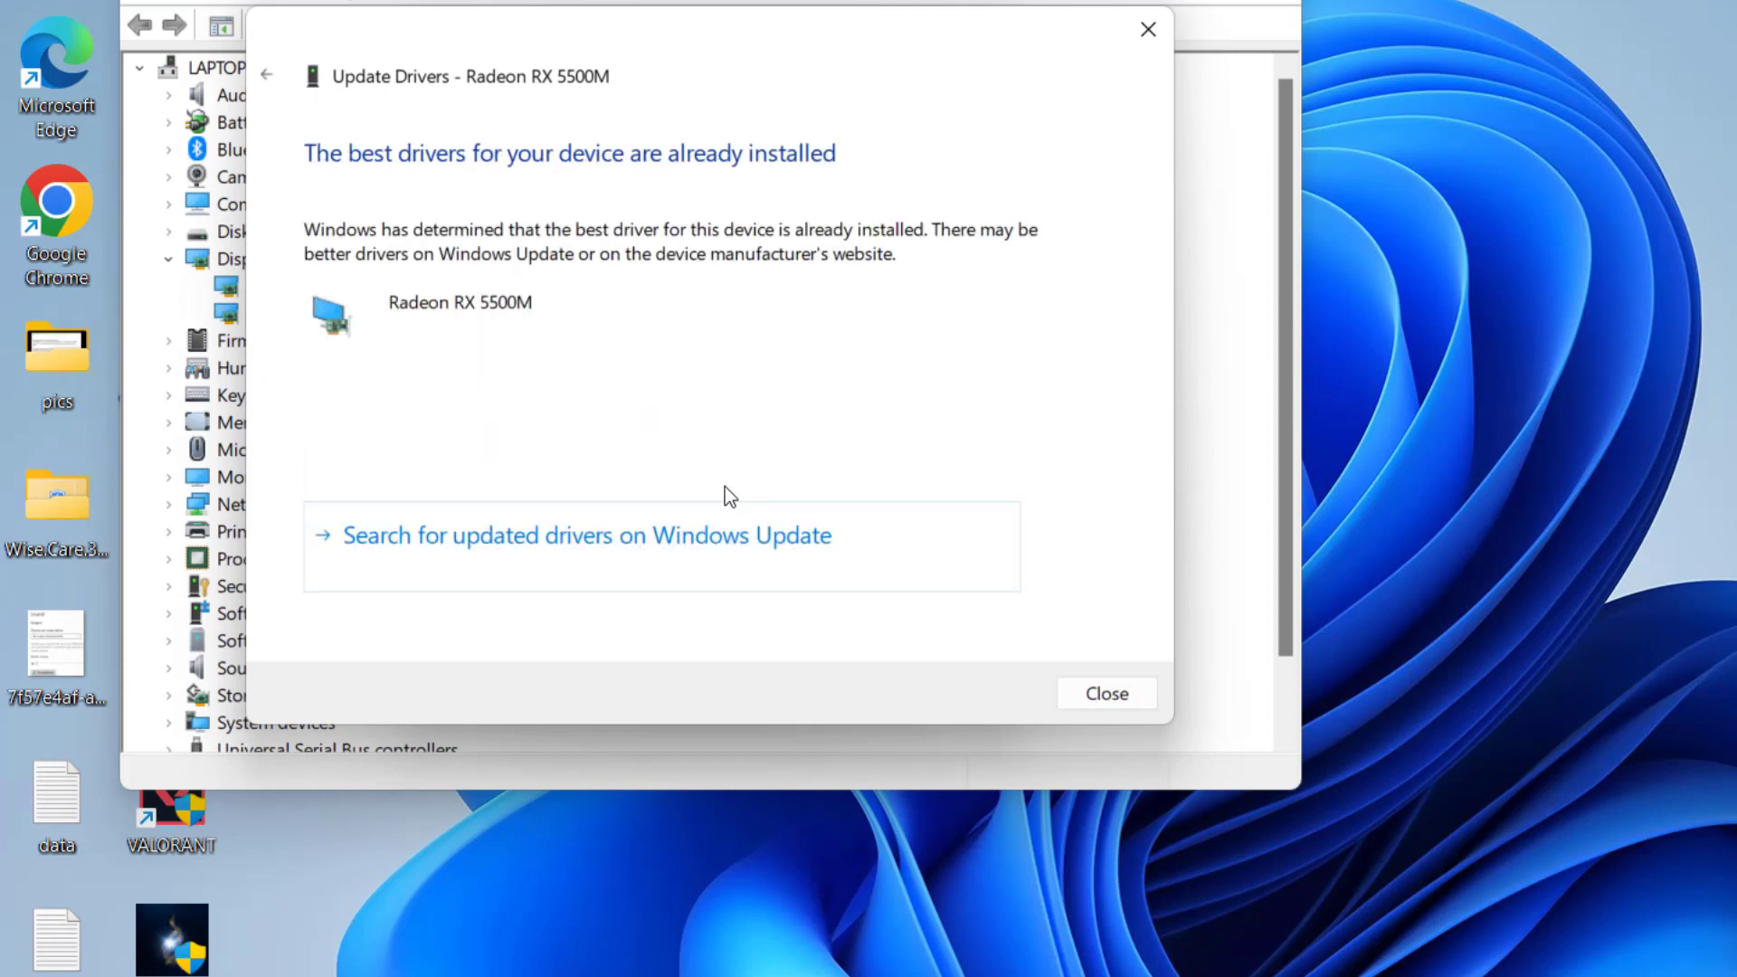
click(1105, 694)
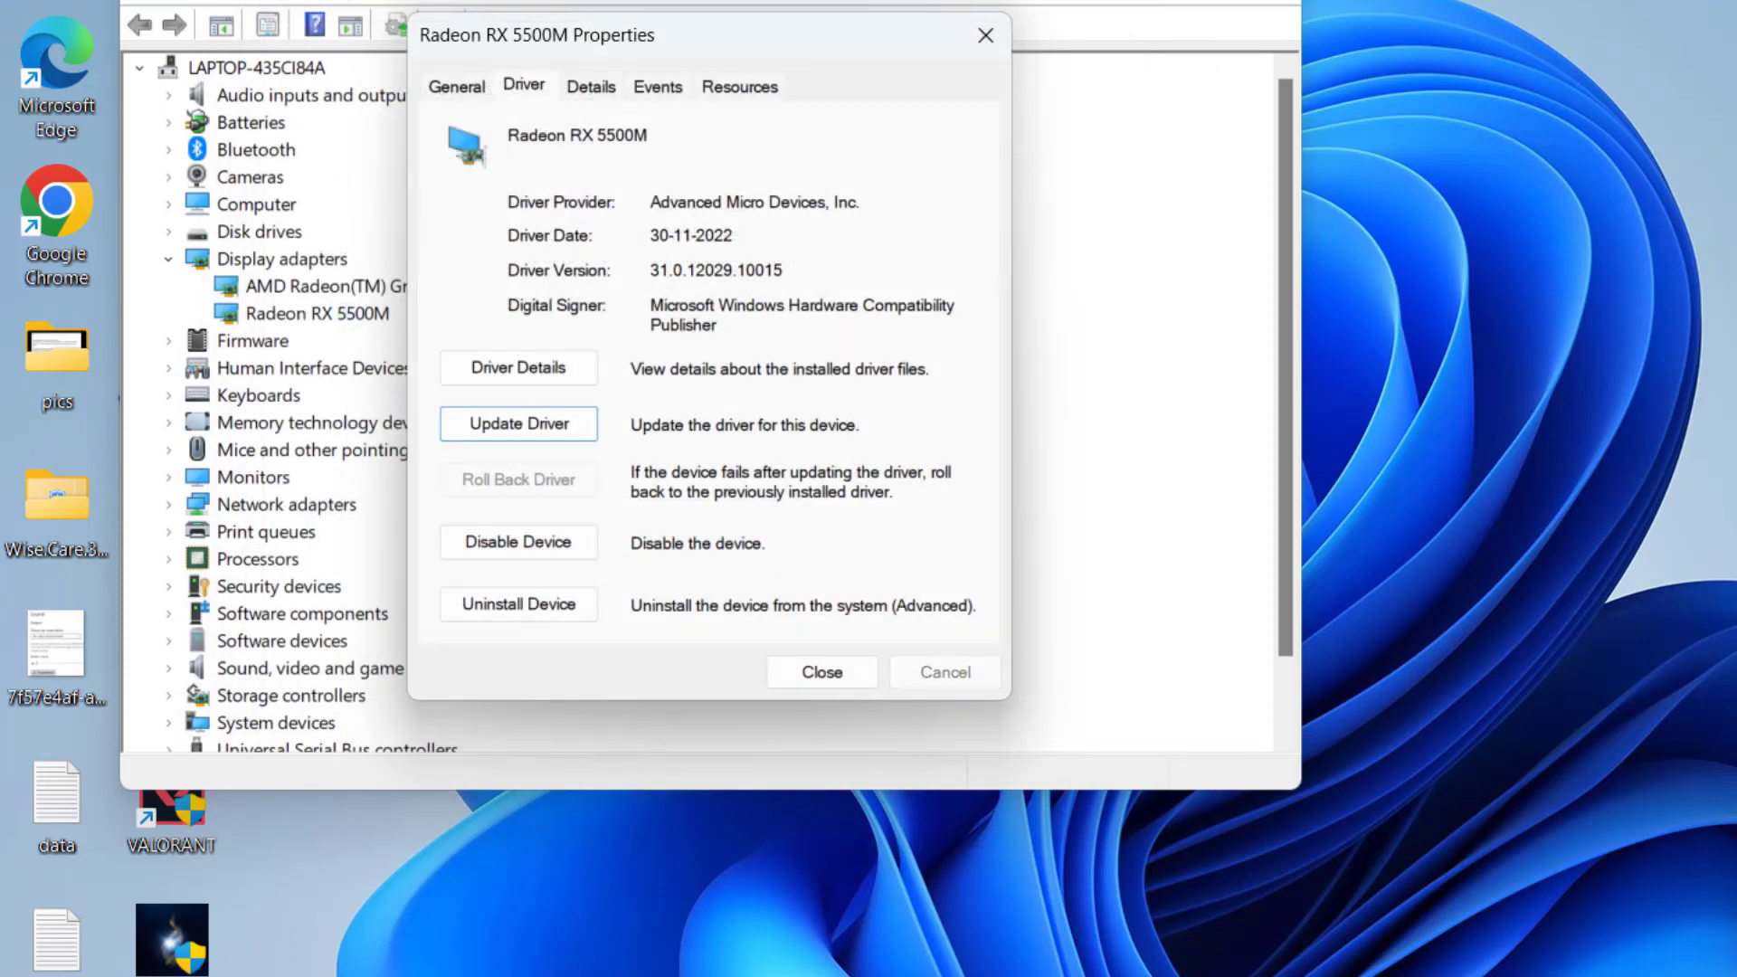
click(822, 672)
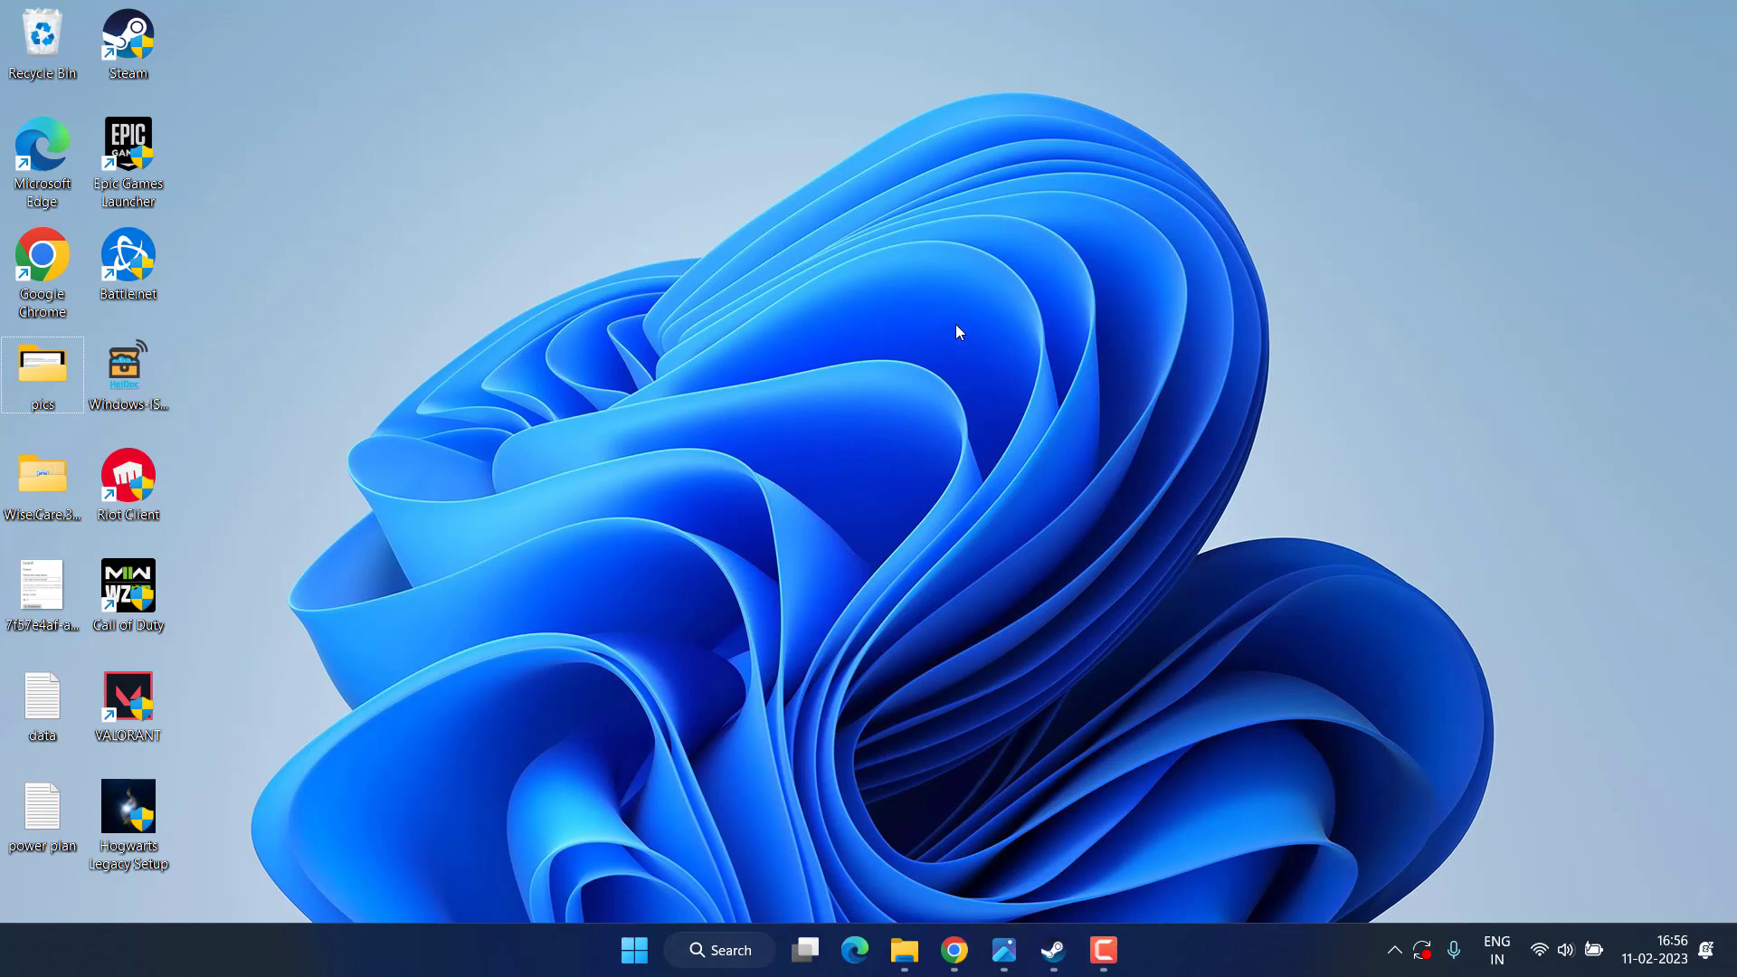
View the GeForce Experience in-game overlay reference screenshot in Photos
click(832, 823)
mouse_move(1004, 950)
click(926, 869)
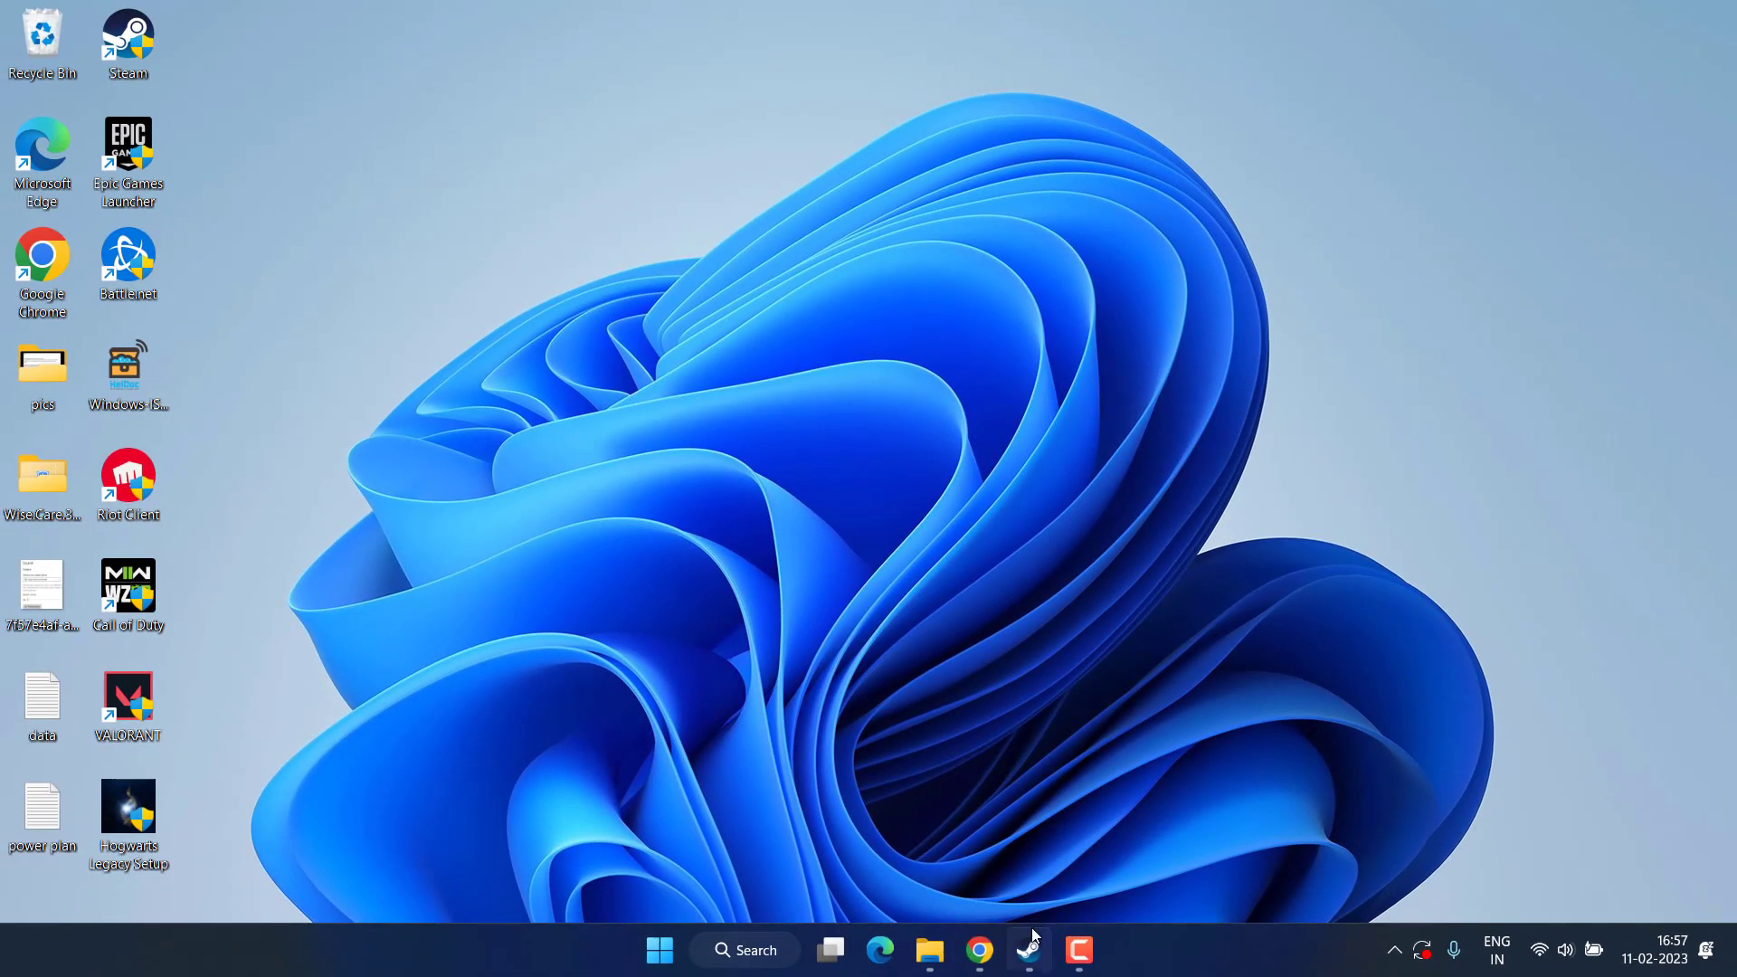
Leave 'Enable the Steam Overlay' unchecked in Steam's In-Game settings
click(1034, 936)
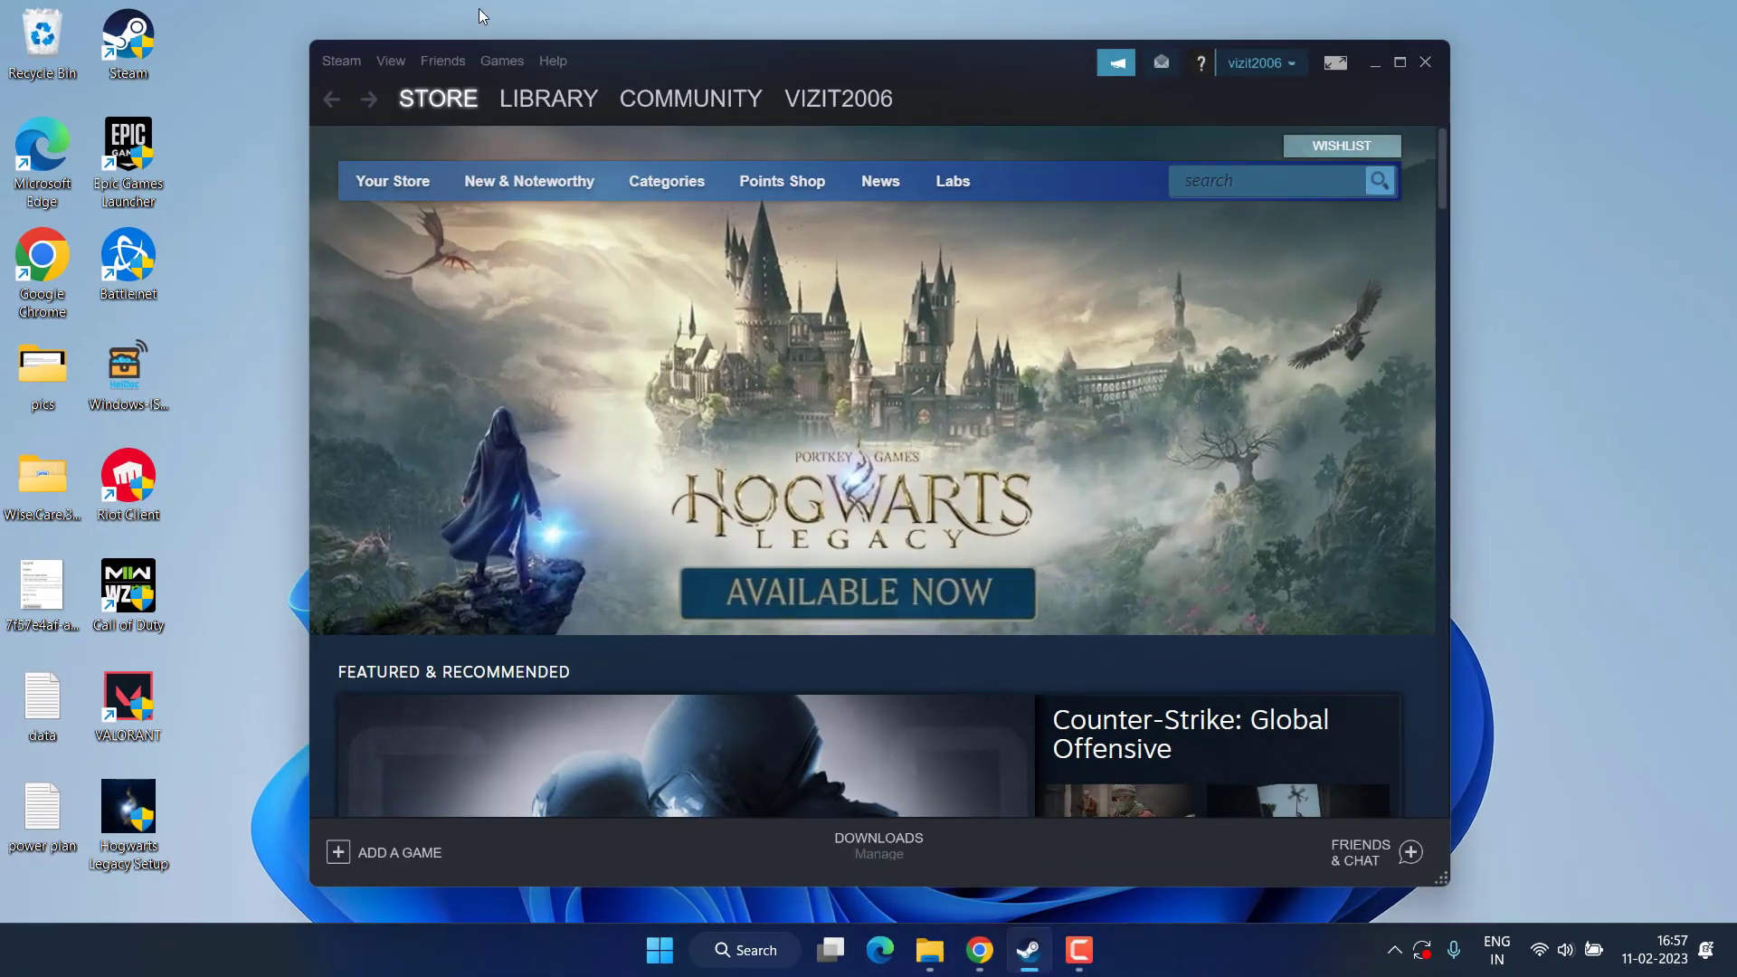
click(339, 61)
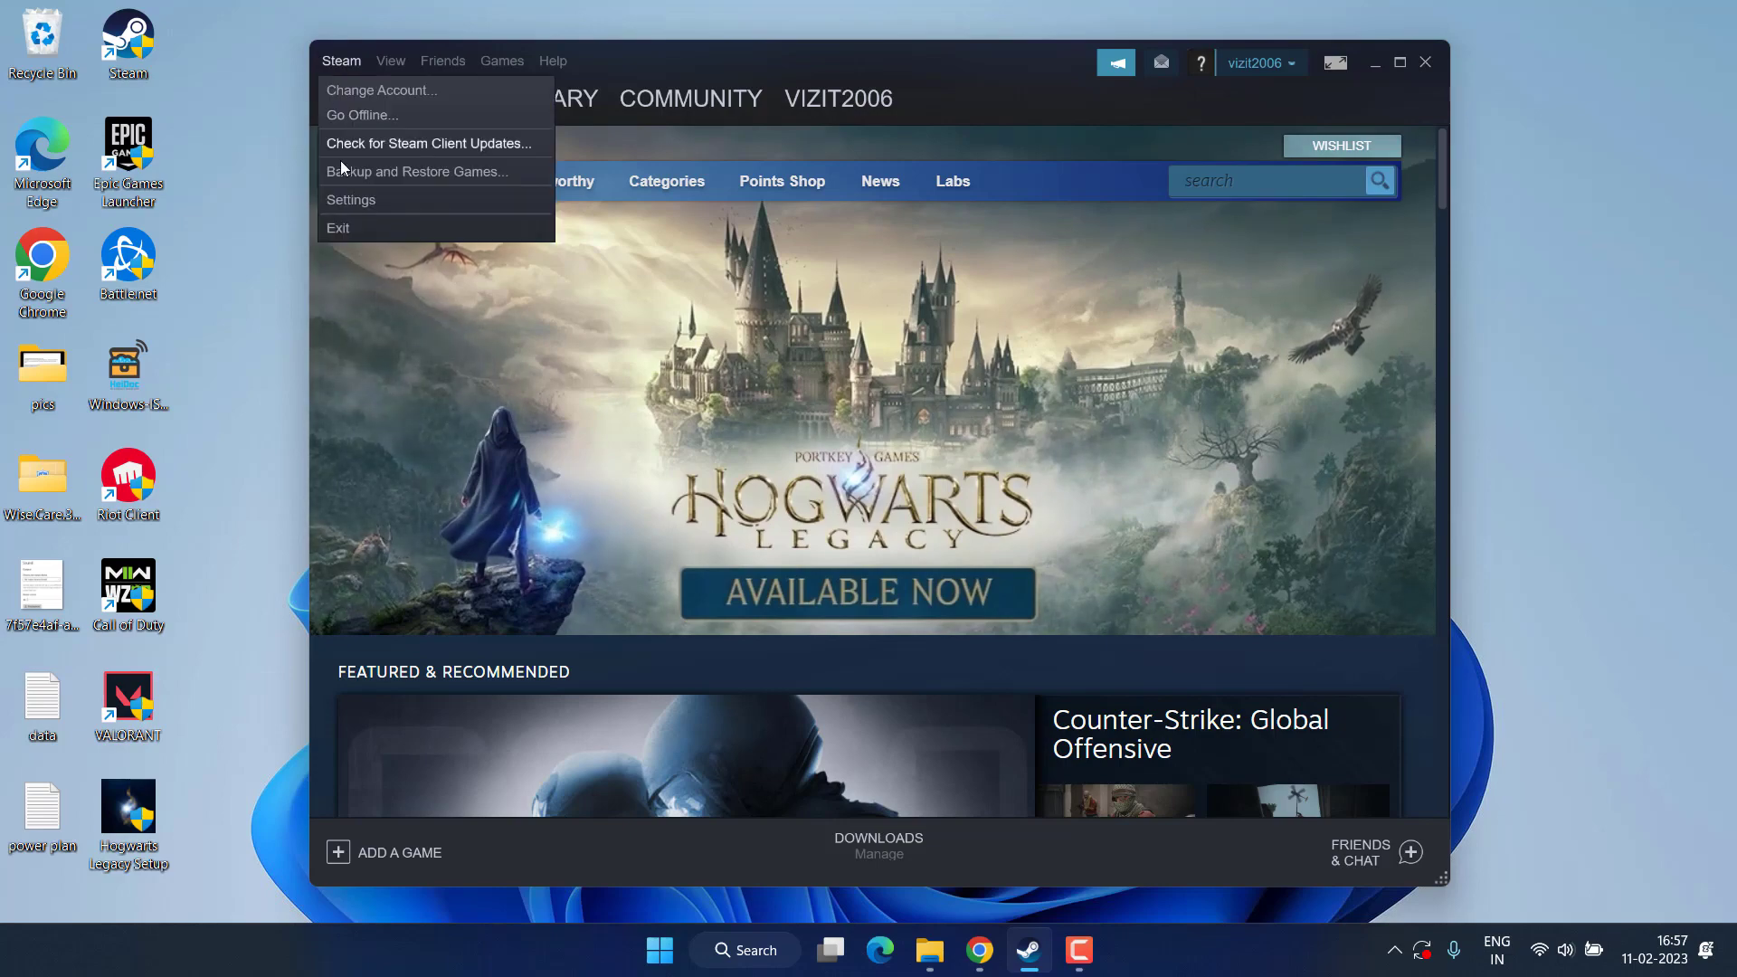
click(361, 204)
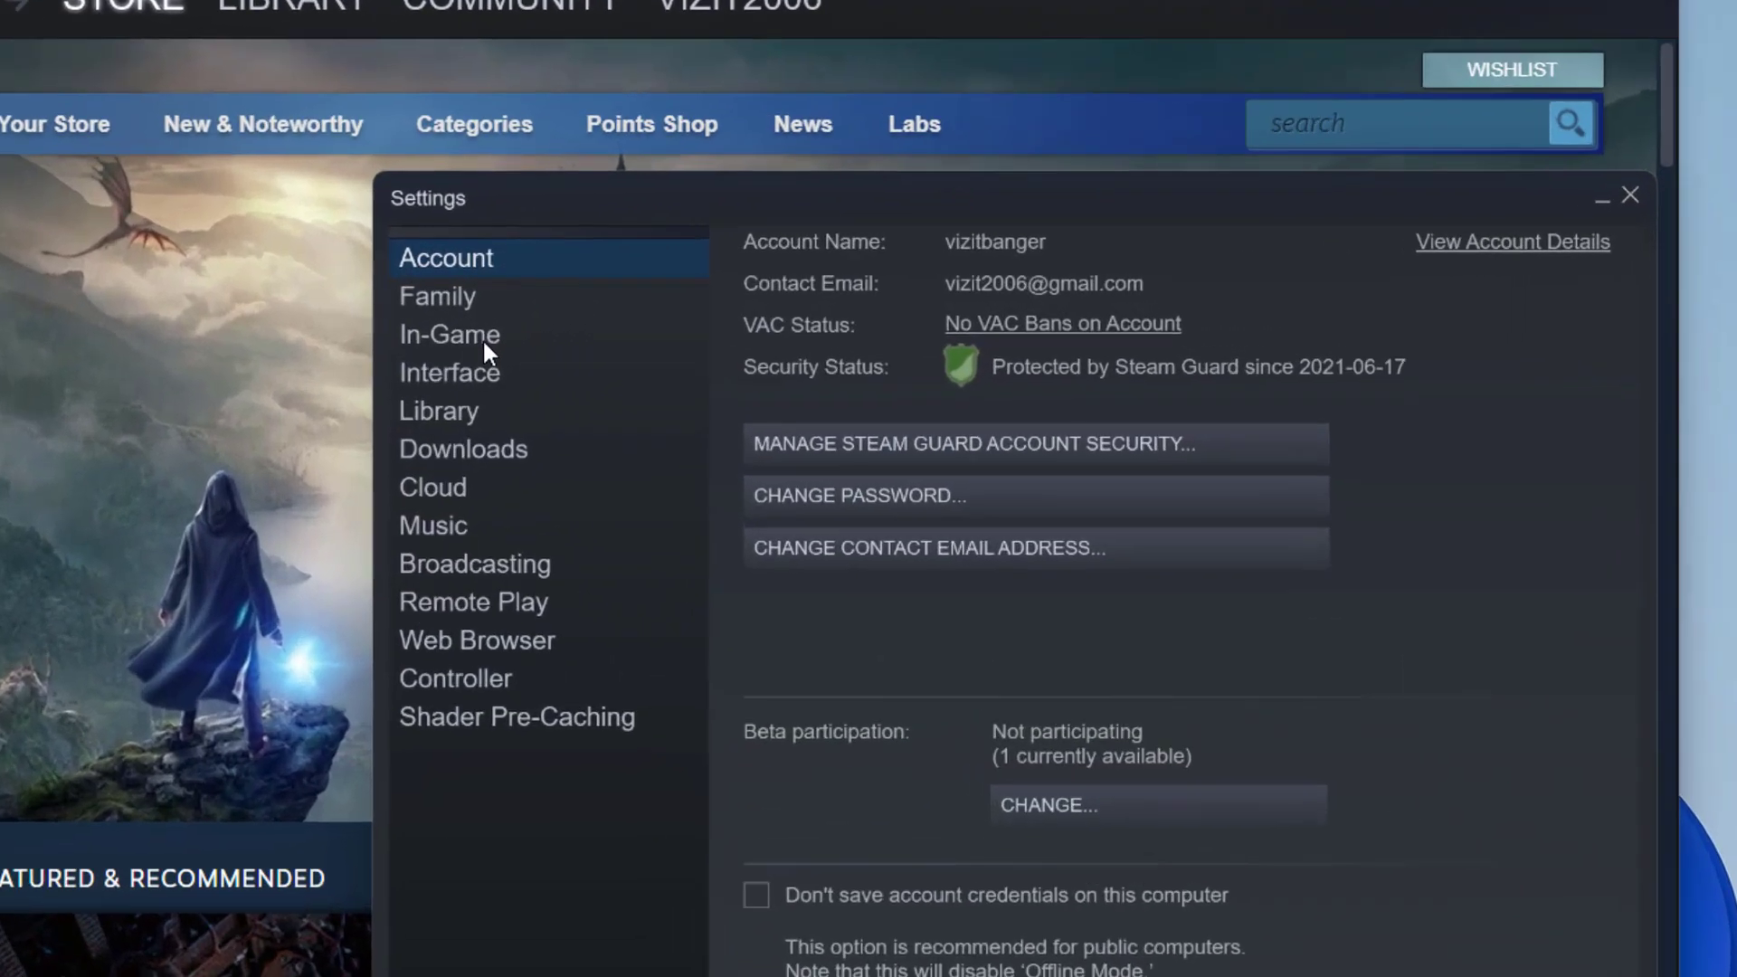
click(664, 319)
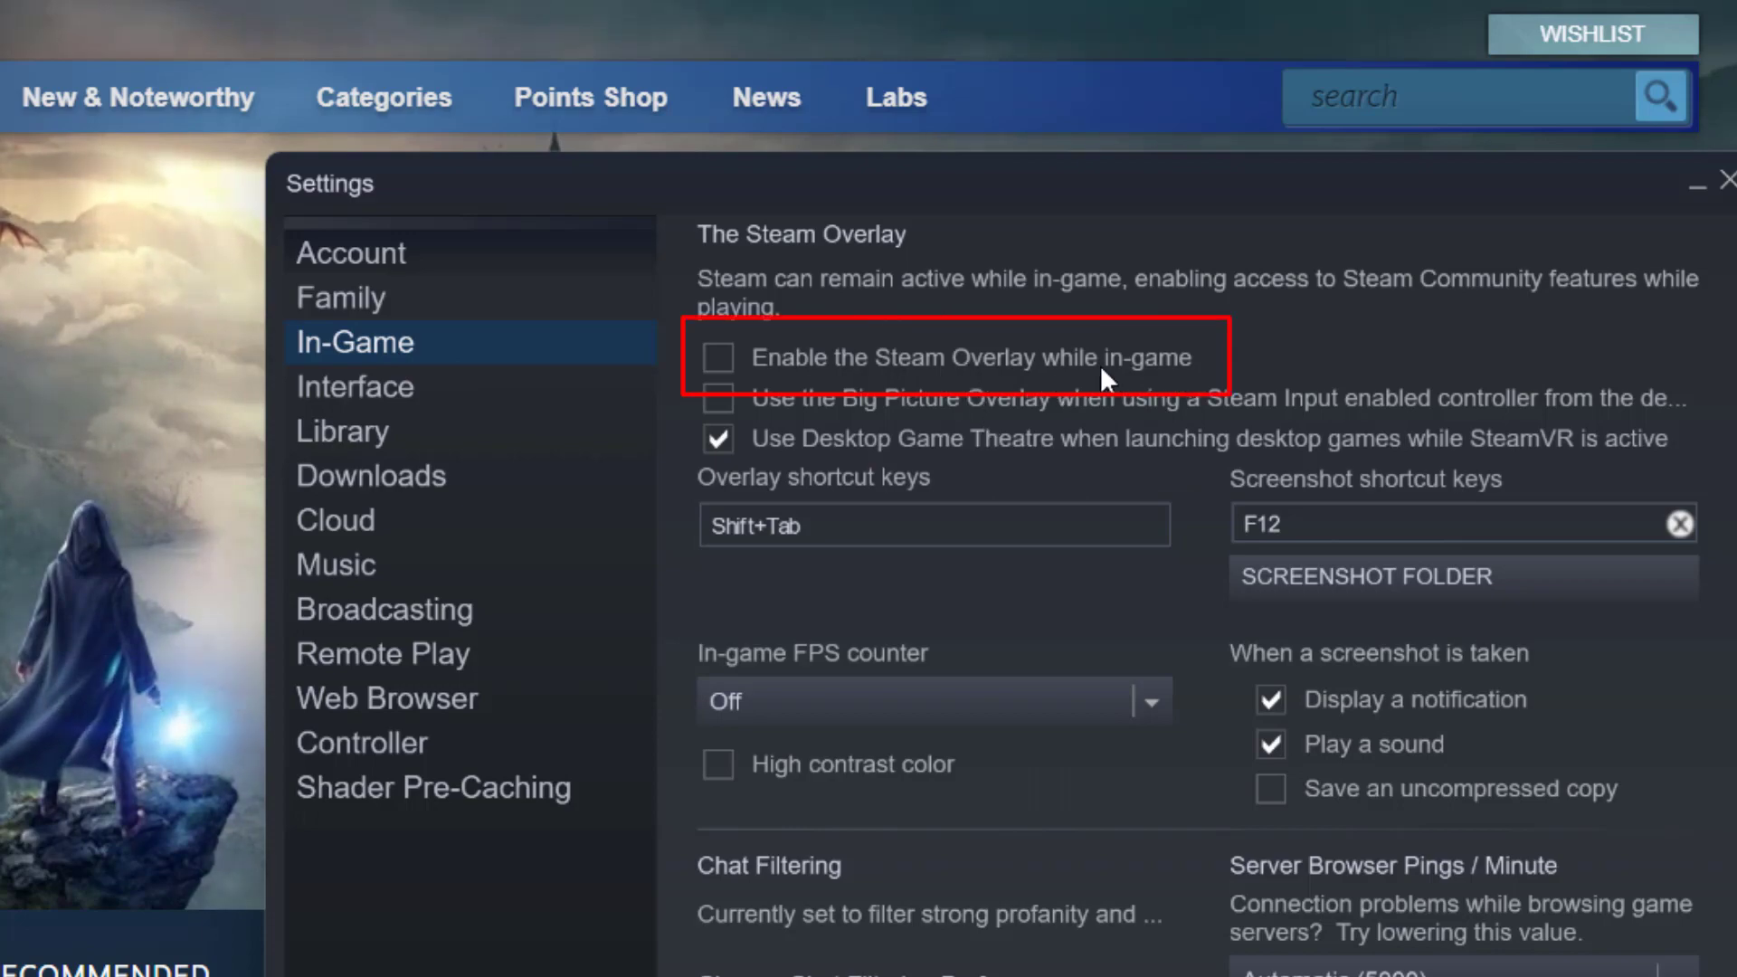
click(1725, 180)
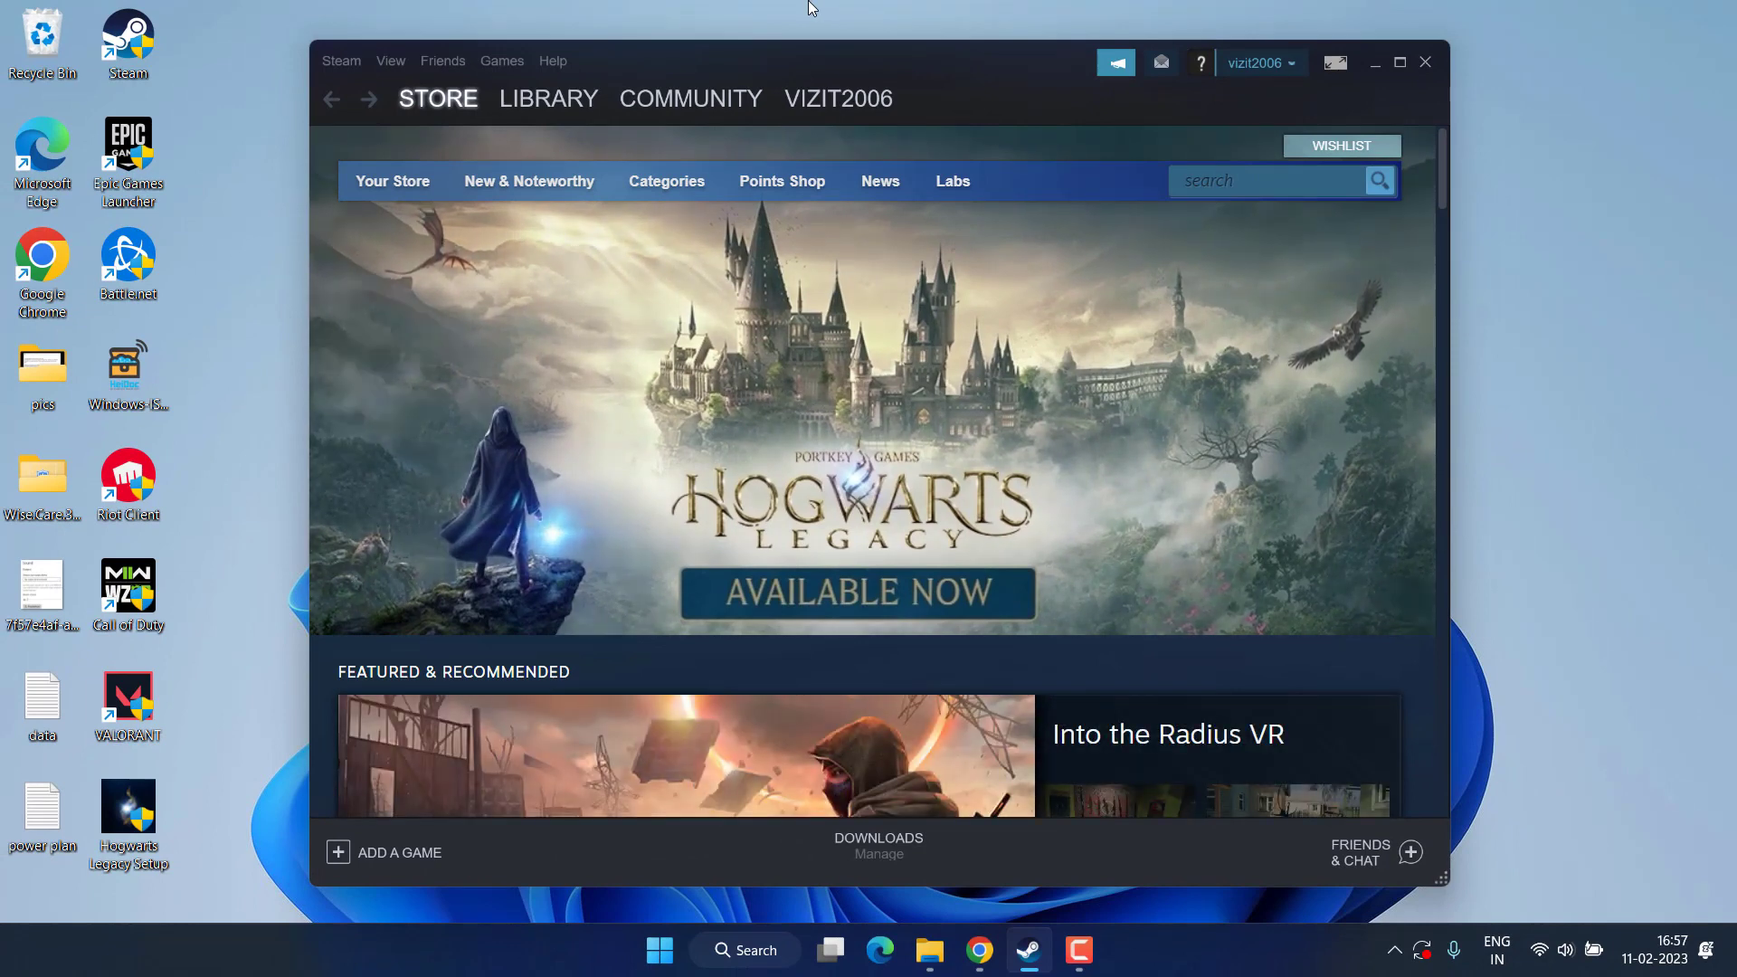
Set Halo Infinite's Steam launch options to '-force -dx11'
click(562, 94)
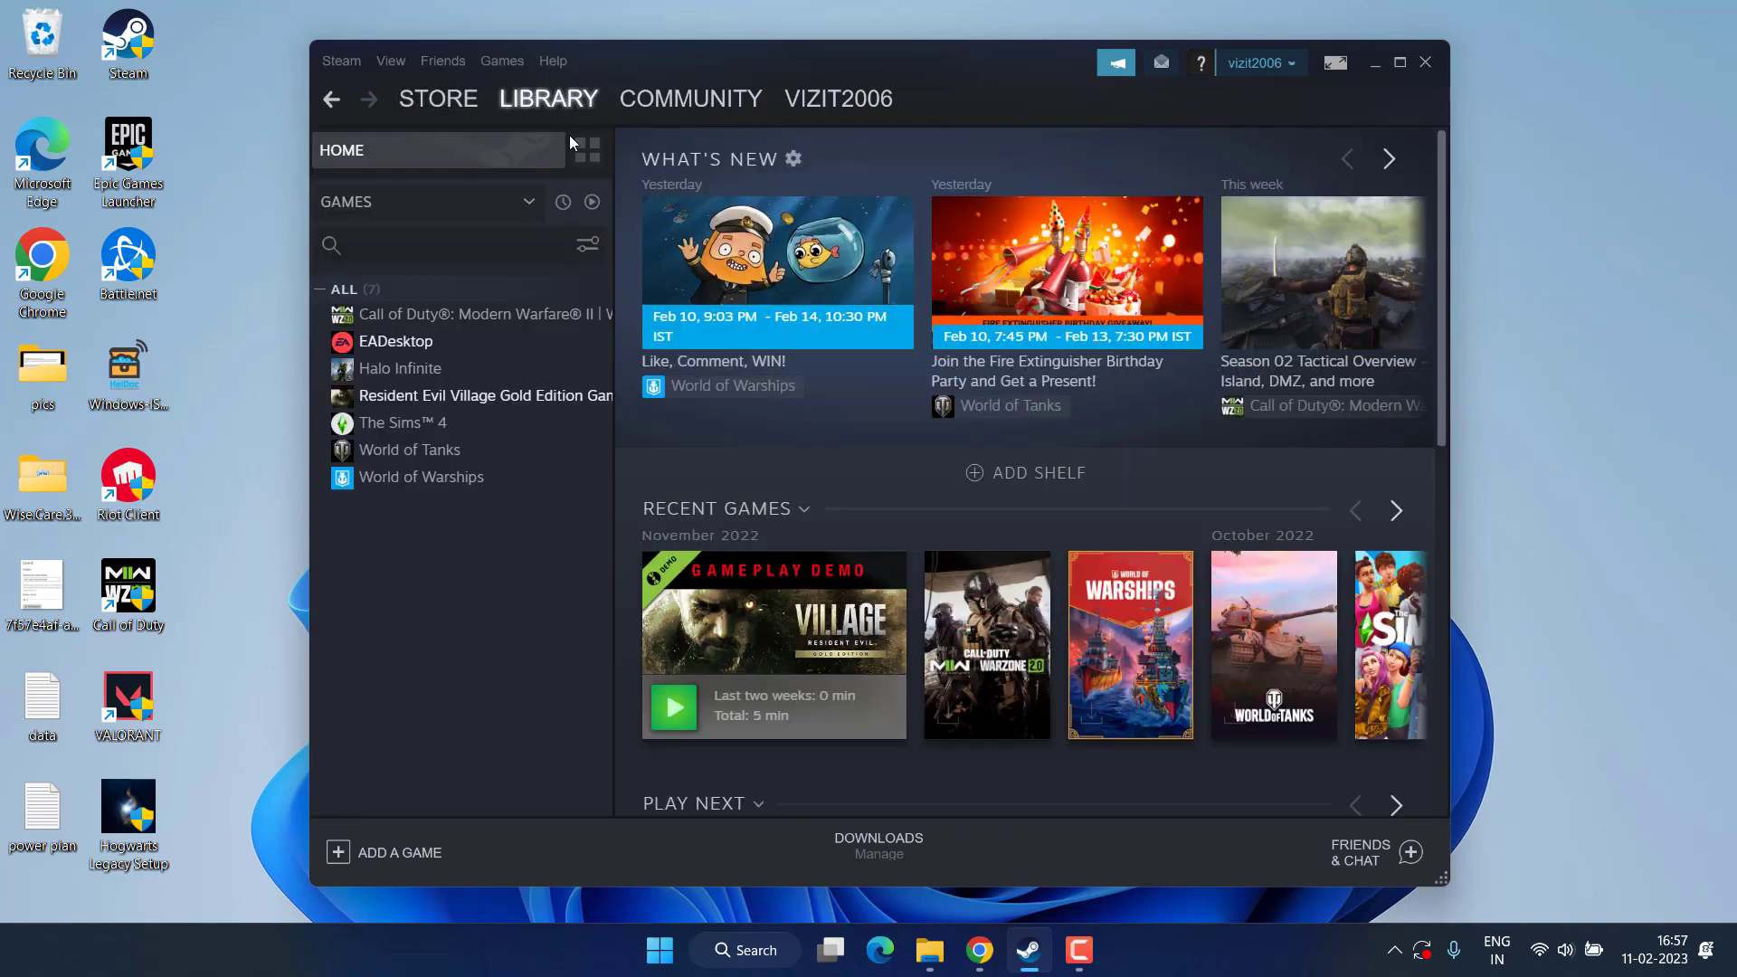
right_click(411, 367)
mouse_move(452, 478)
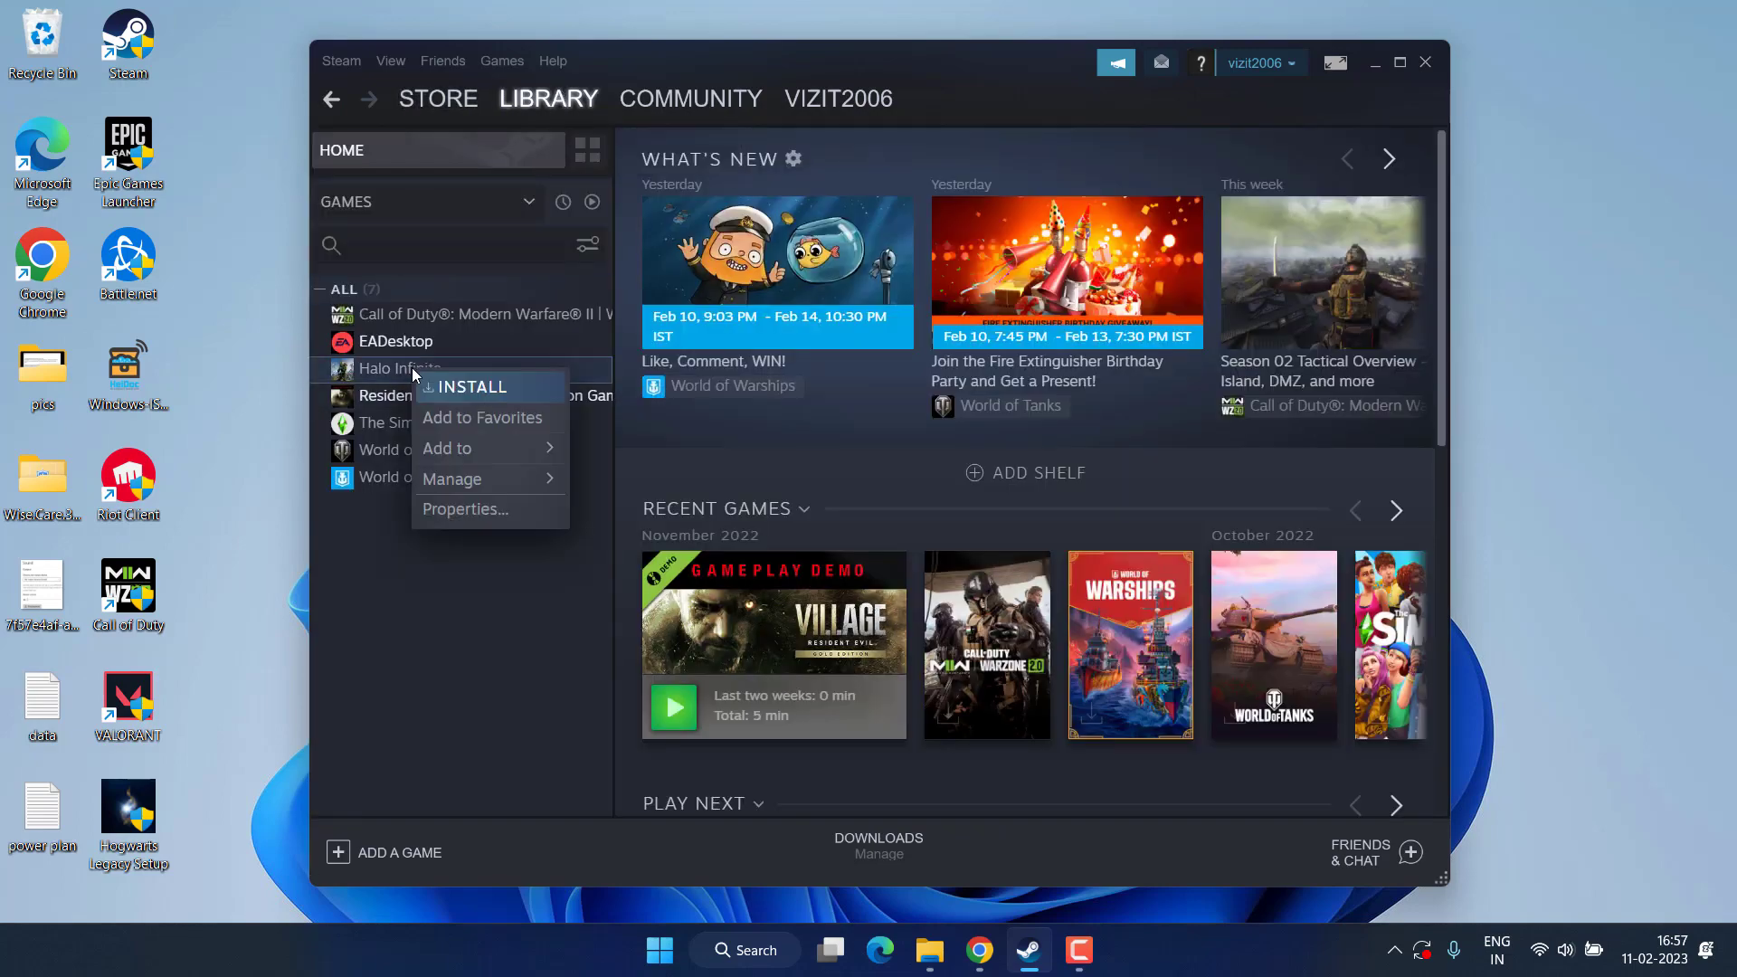
click(477, 512)
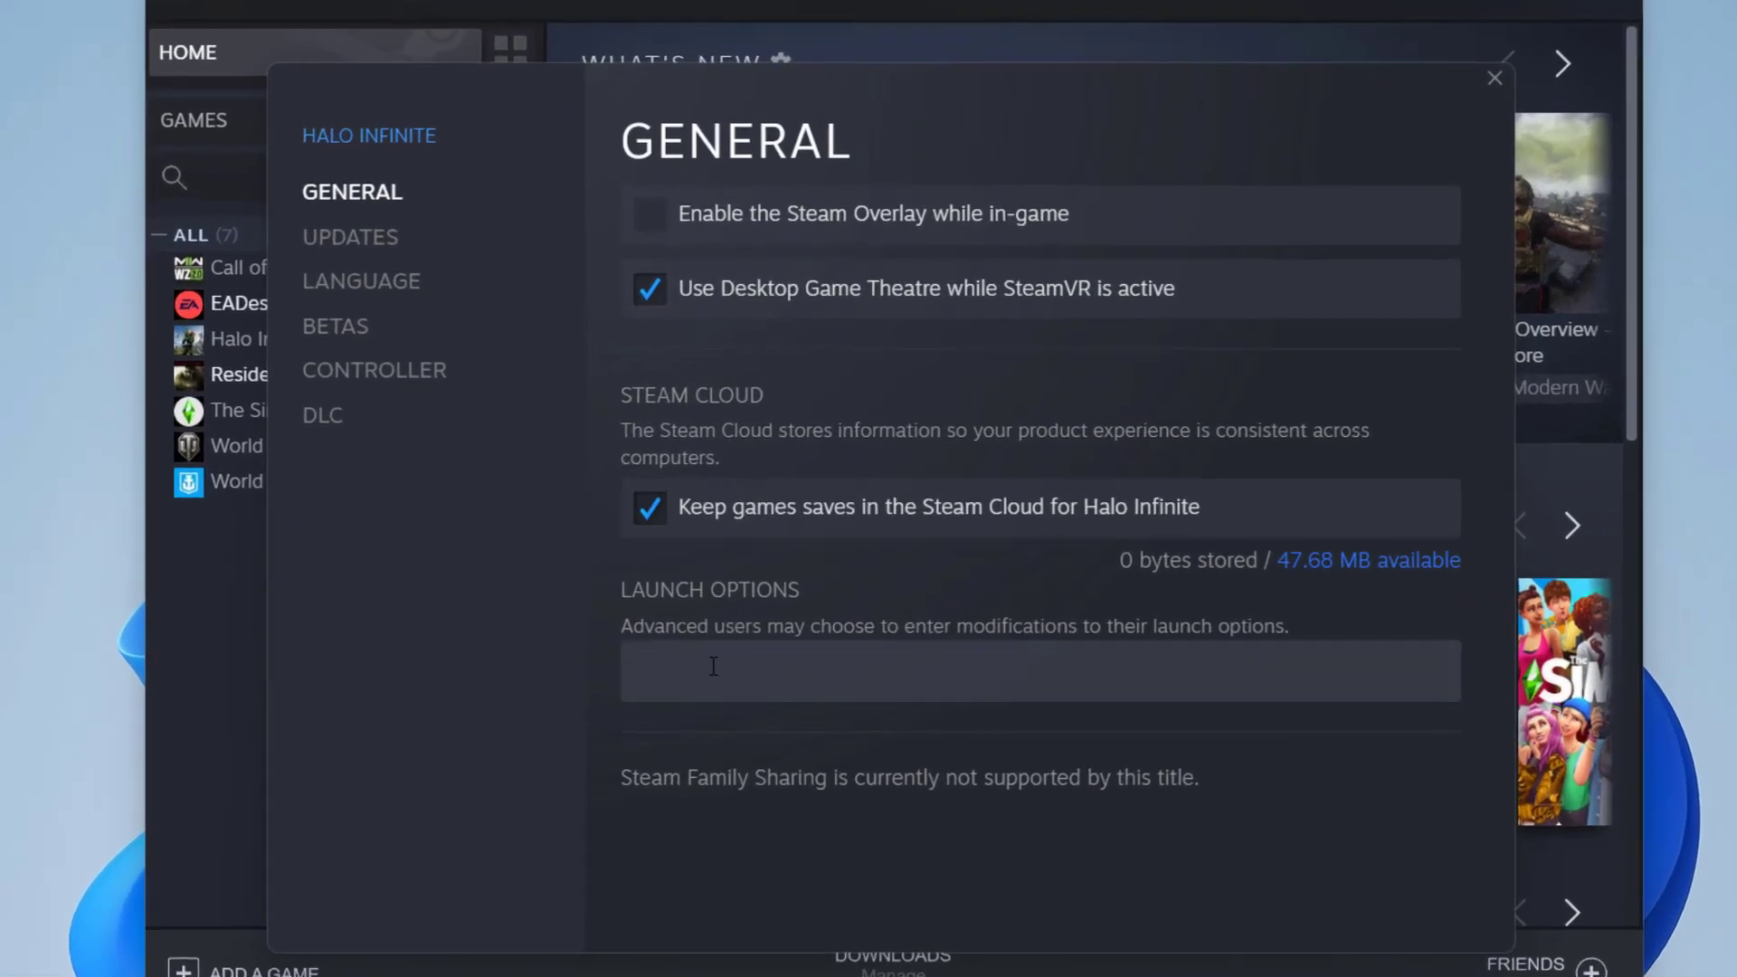
click(713, 667)
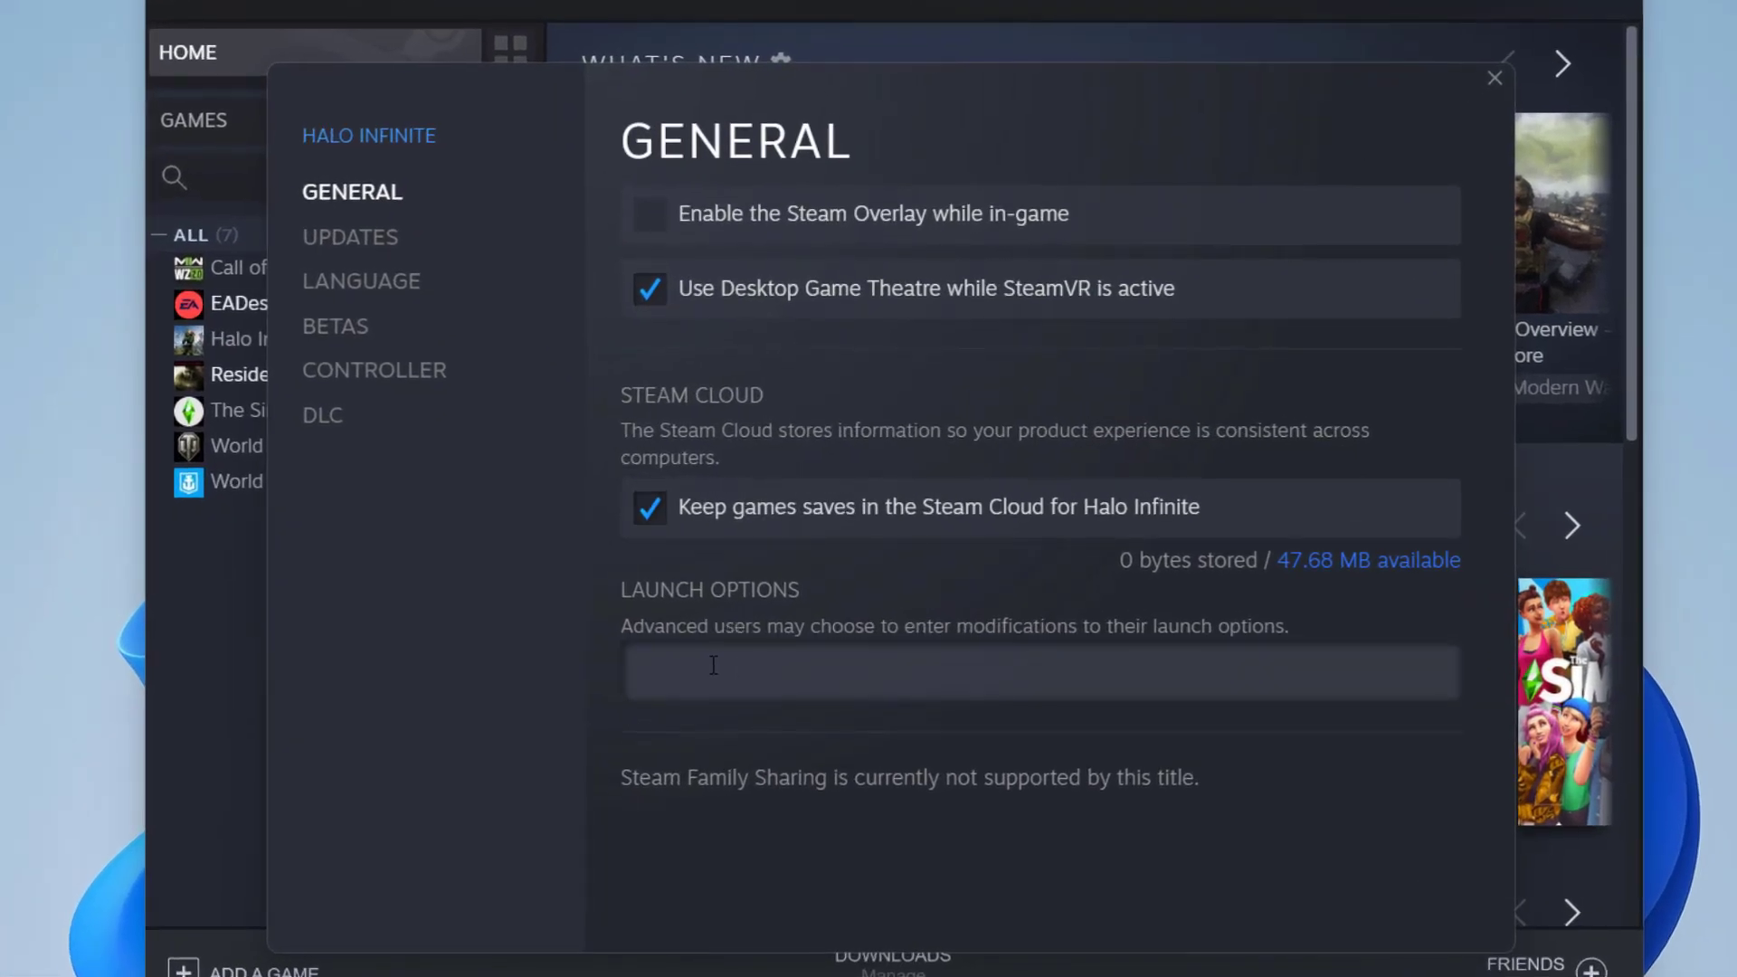
text(=force)
text(-dx1s11)
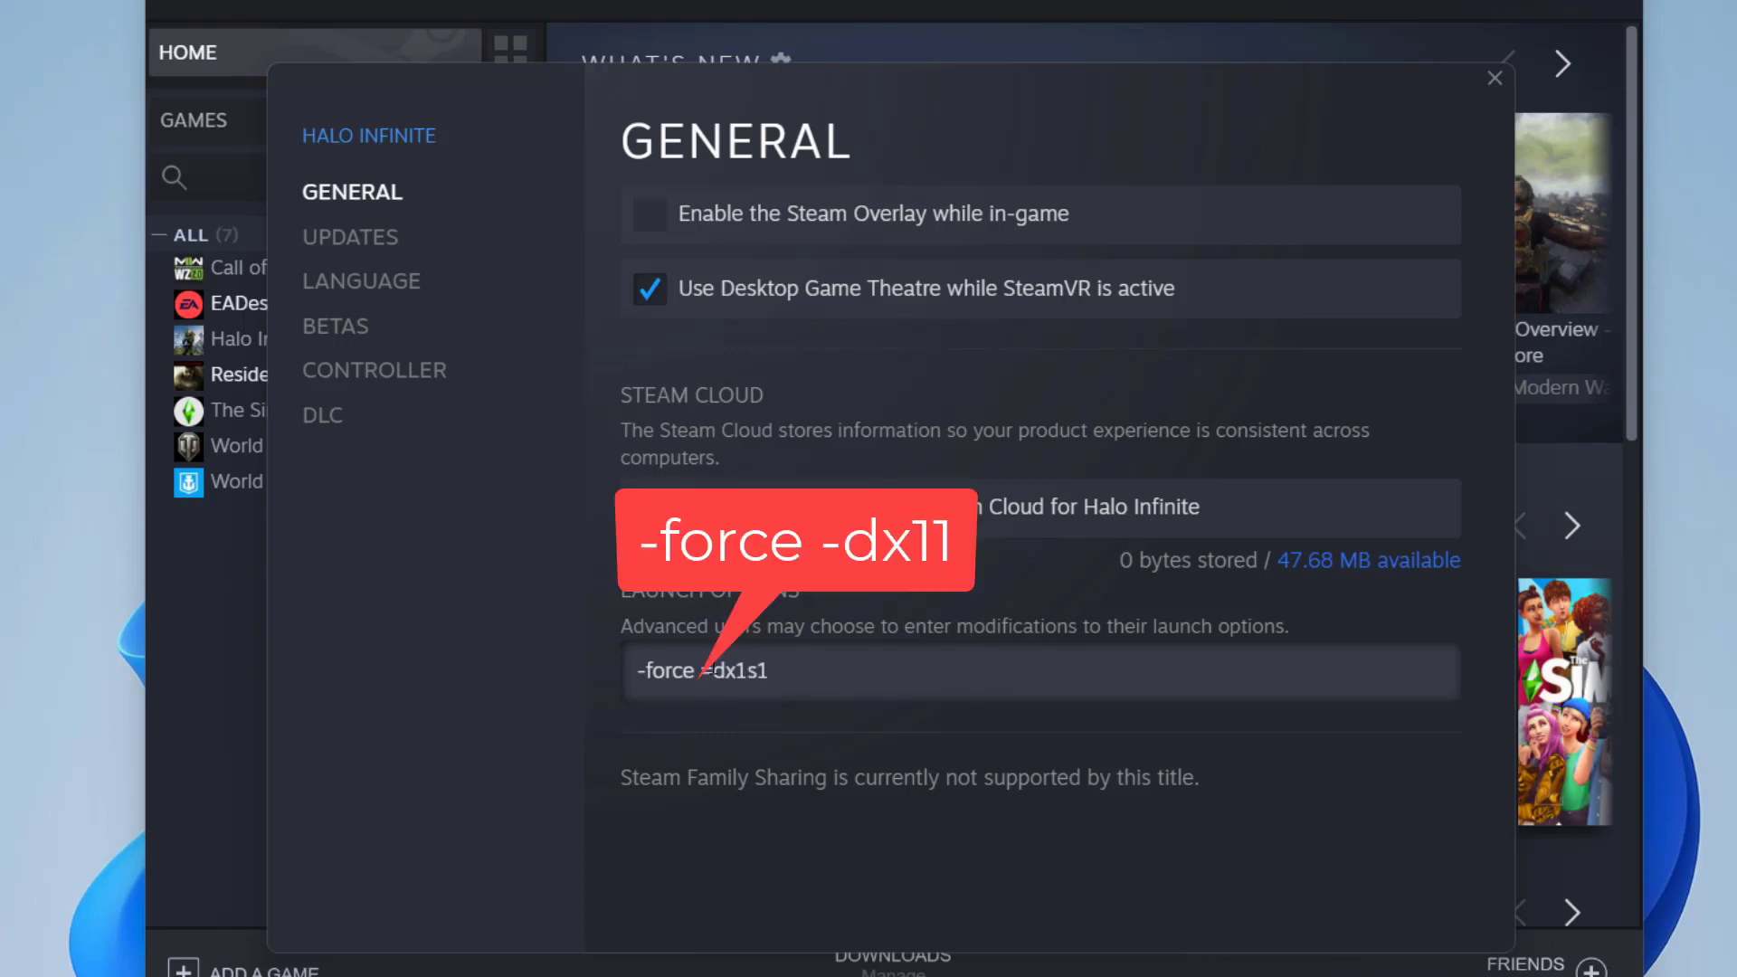
text(1)
click(1494, 79)
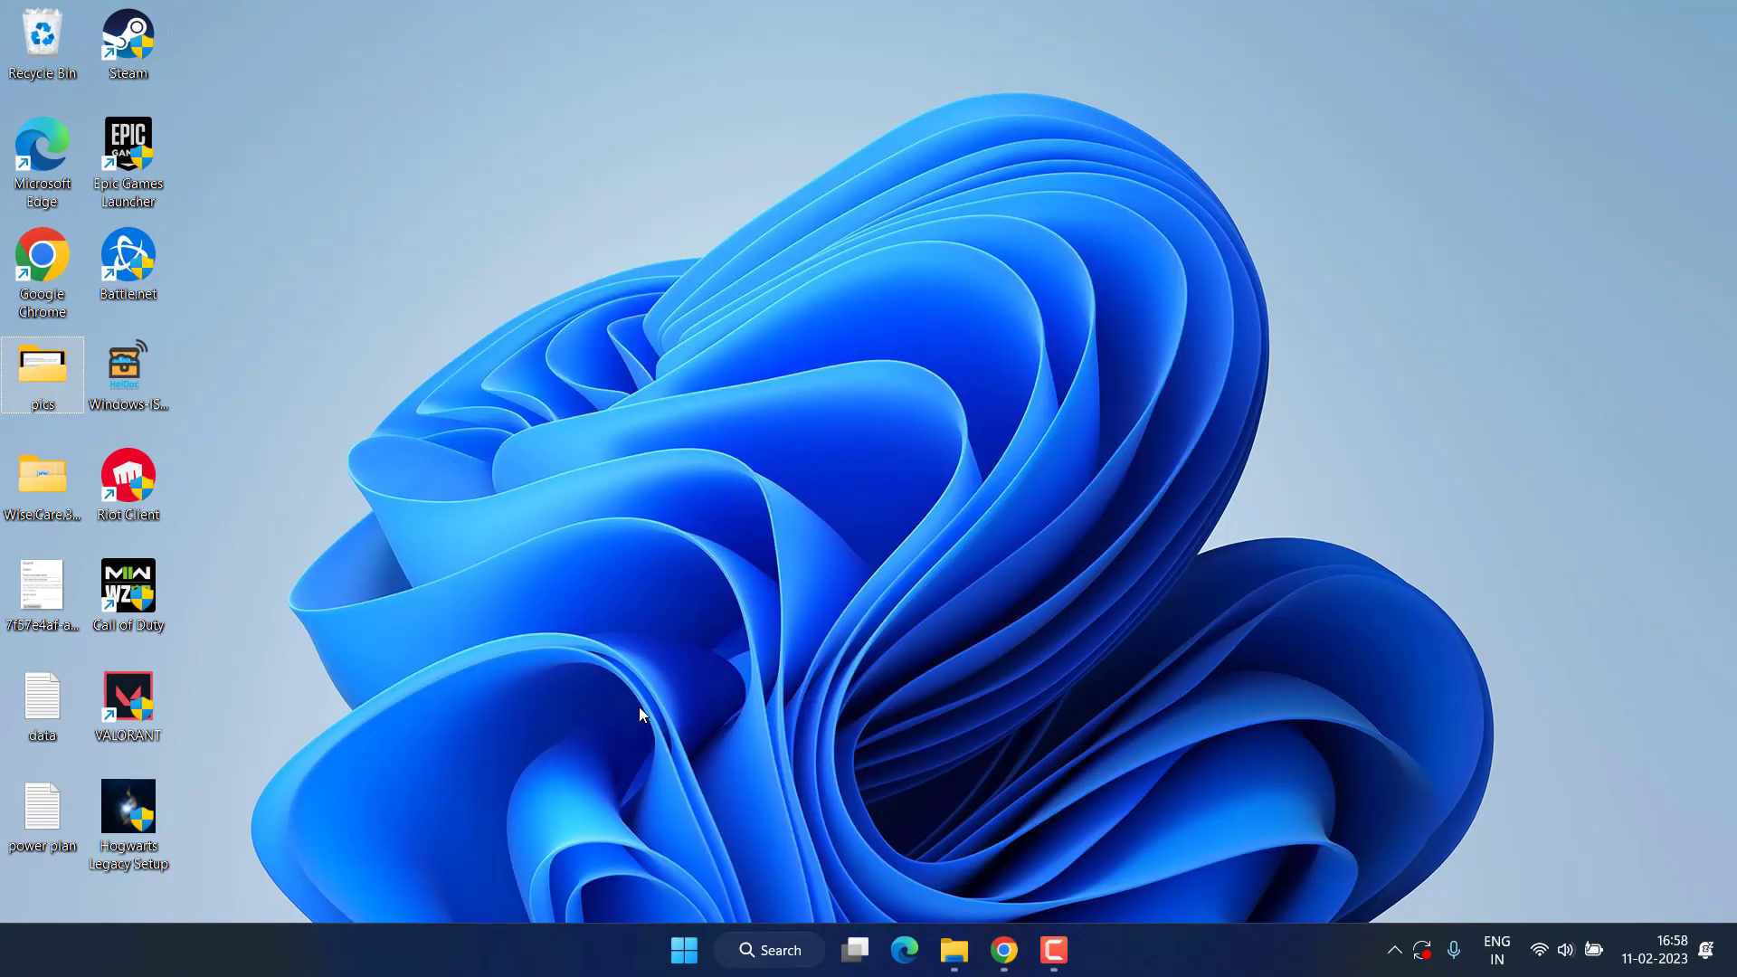
Run %appdata% to open the Roaming folder in File Explorer
right_click(684, 949)
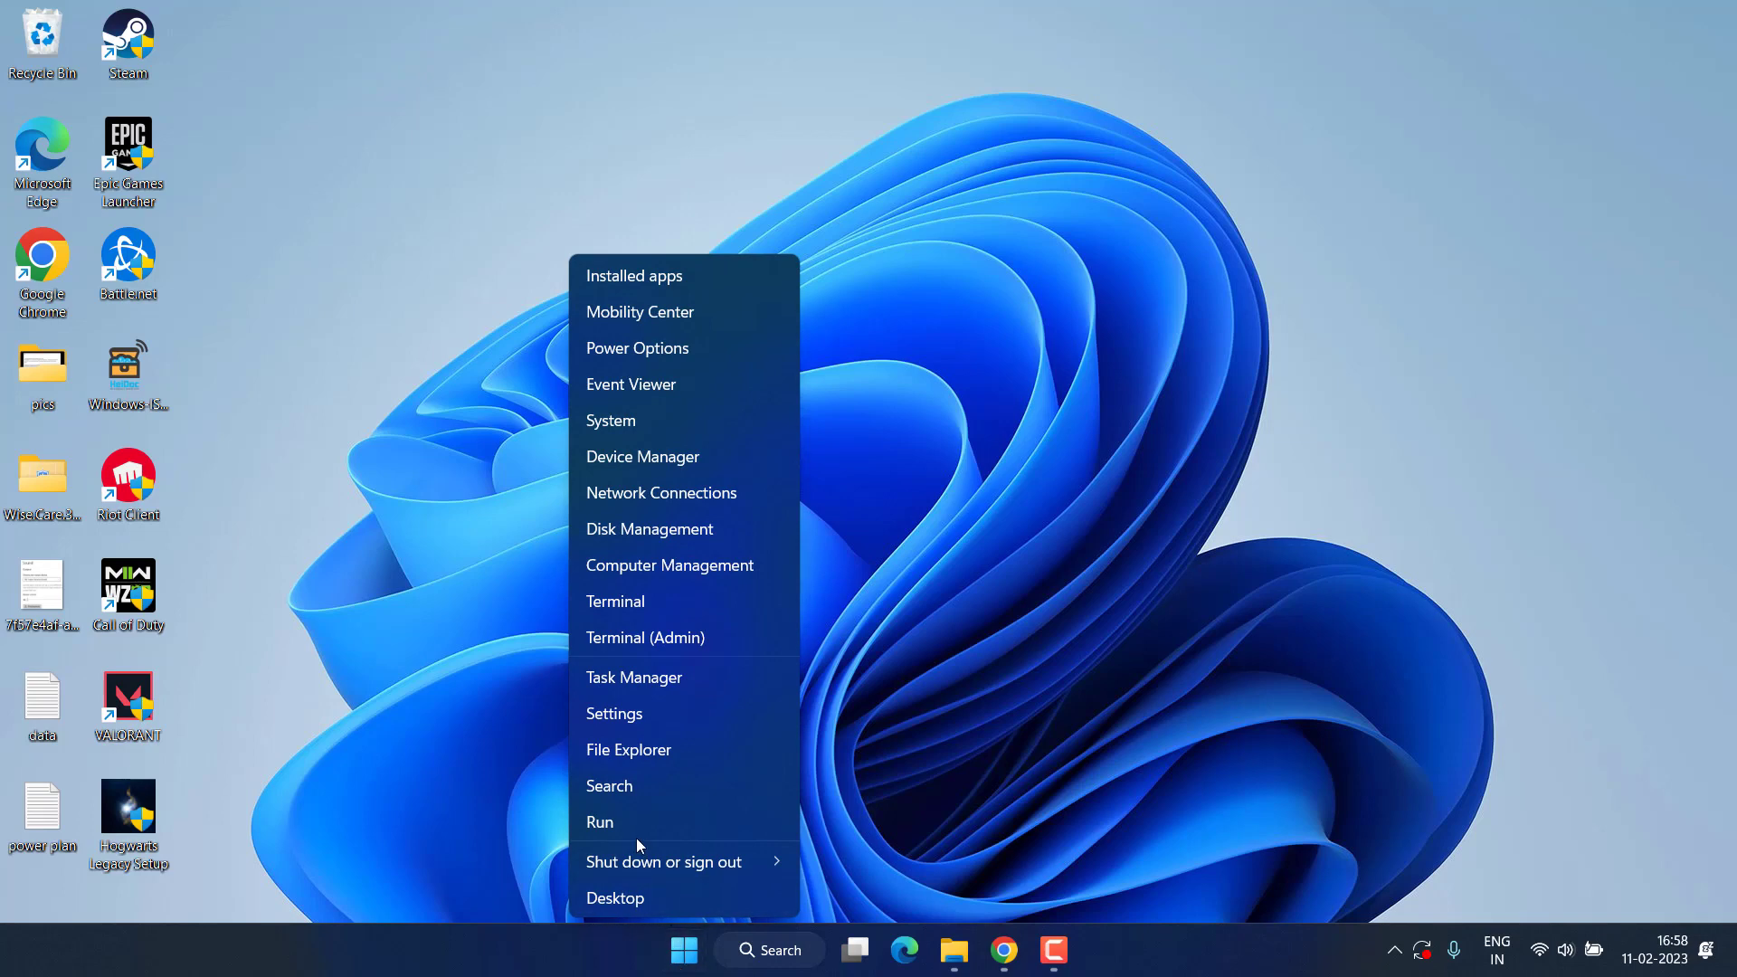
click(601, 822)
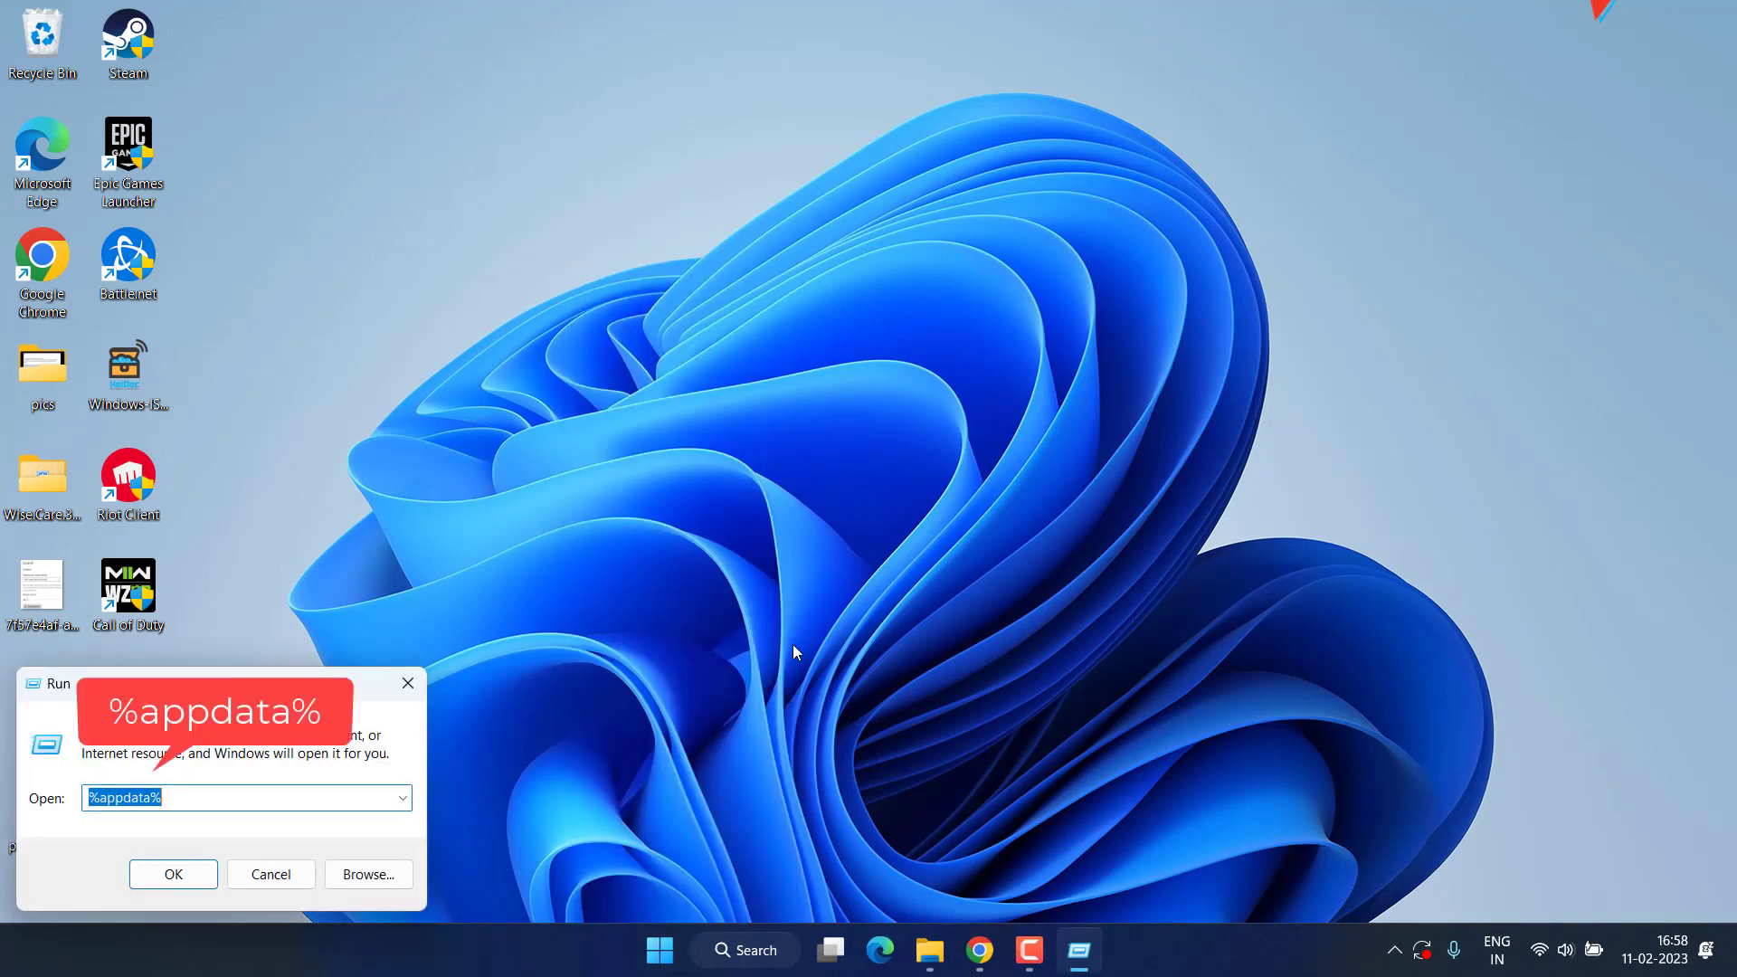
text(%)
key(Down)
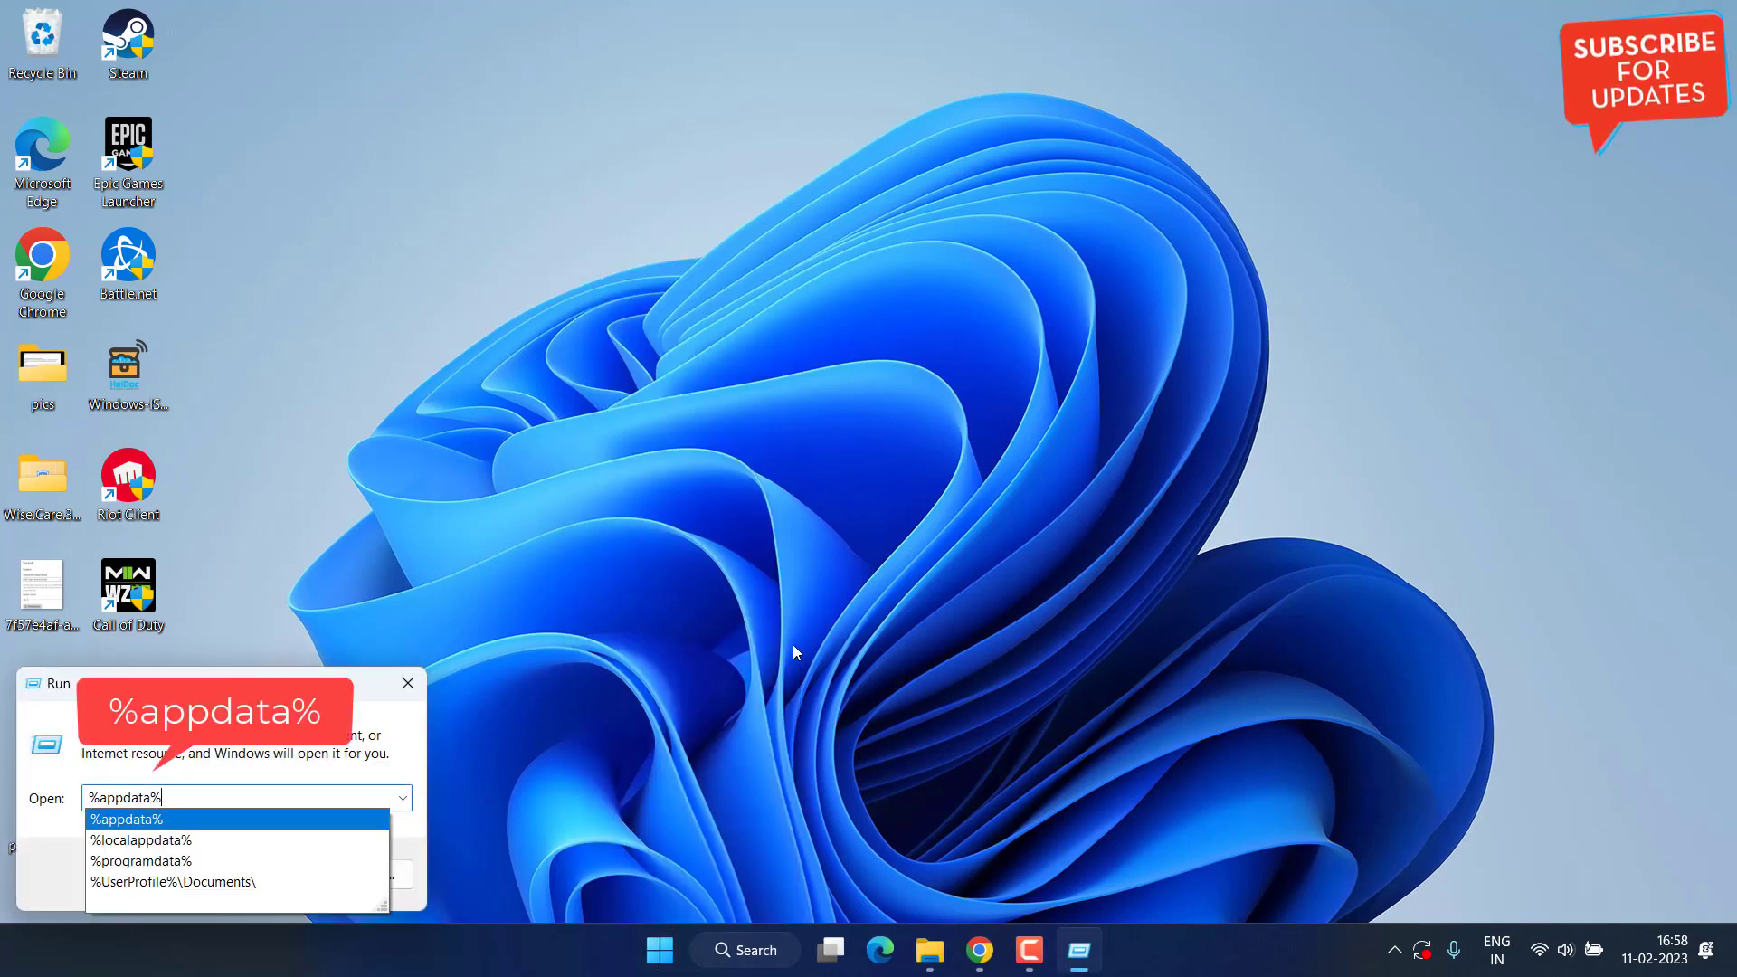
key(Return)
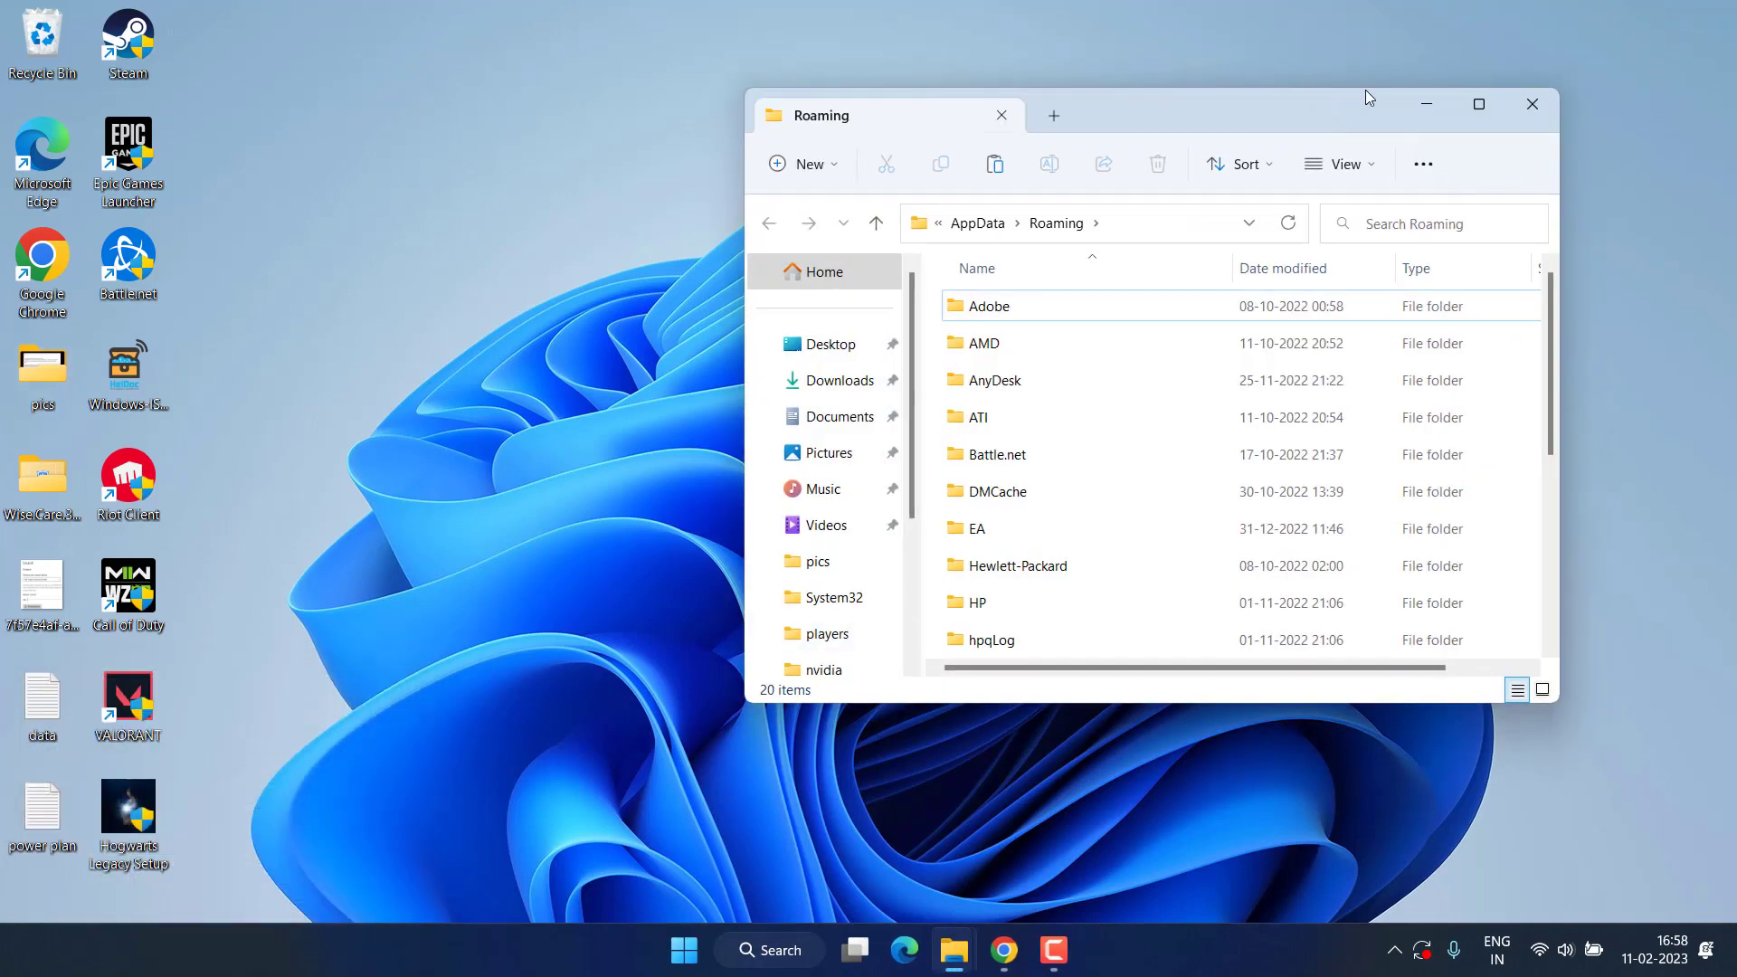
Maximize Explorer, open AppData\Local and turn on hidden items
click(1480, 105)
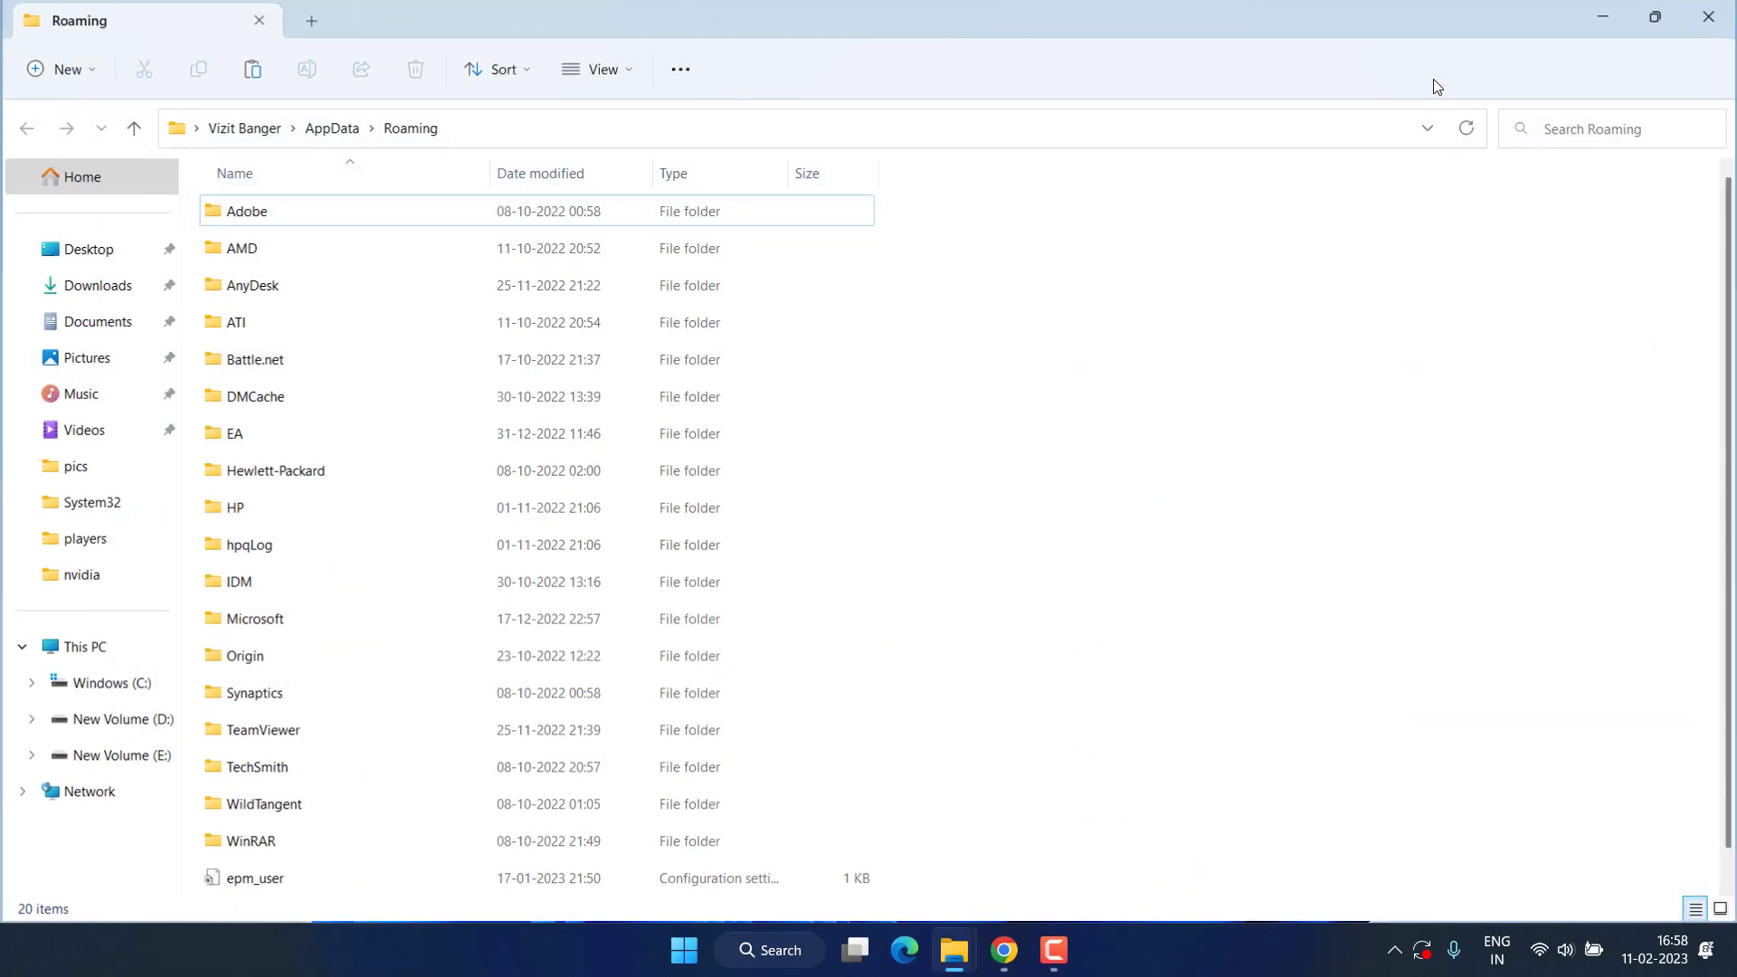
click(337, 127)
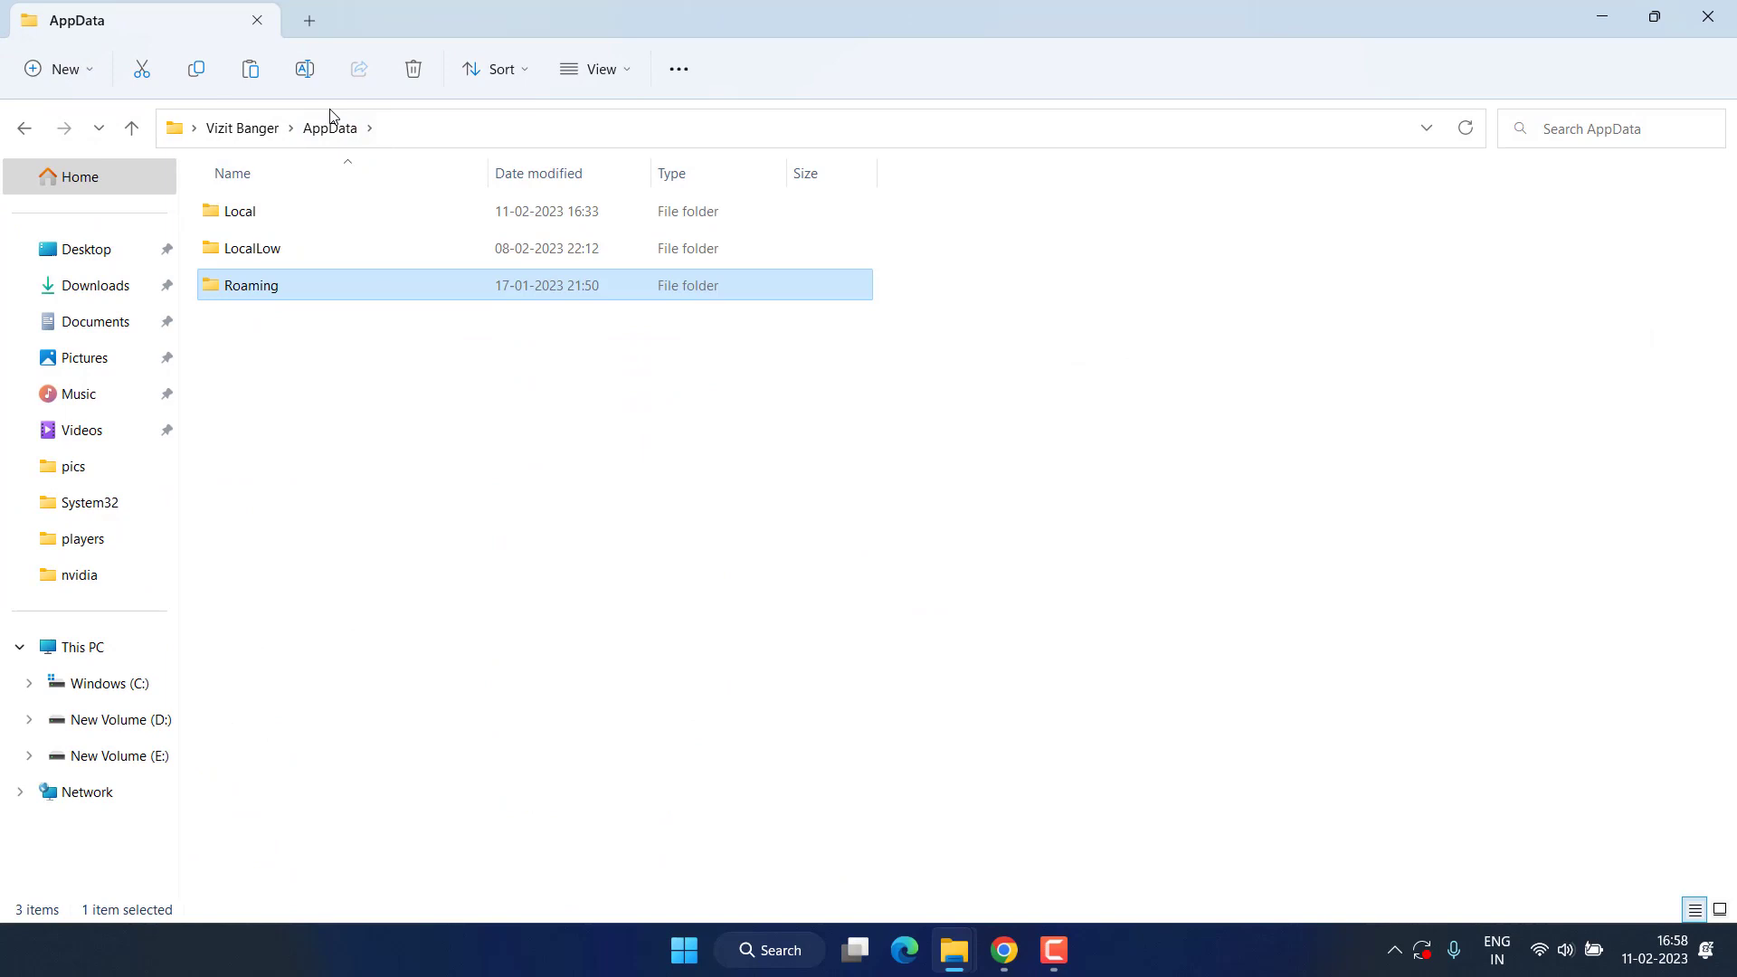
double_click(265, 217)
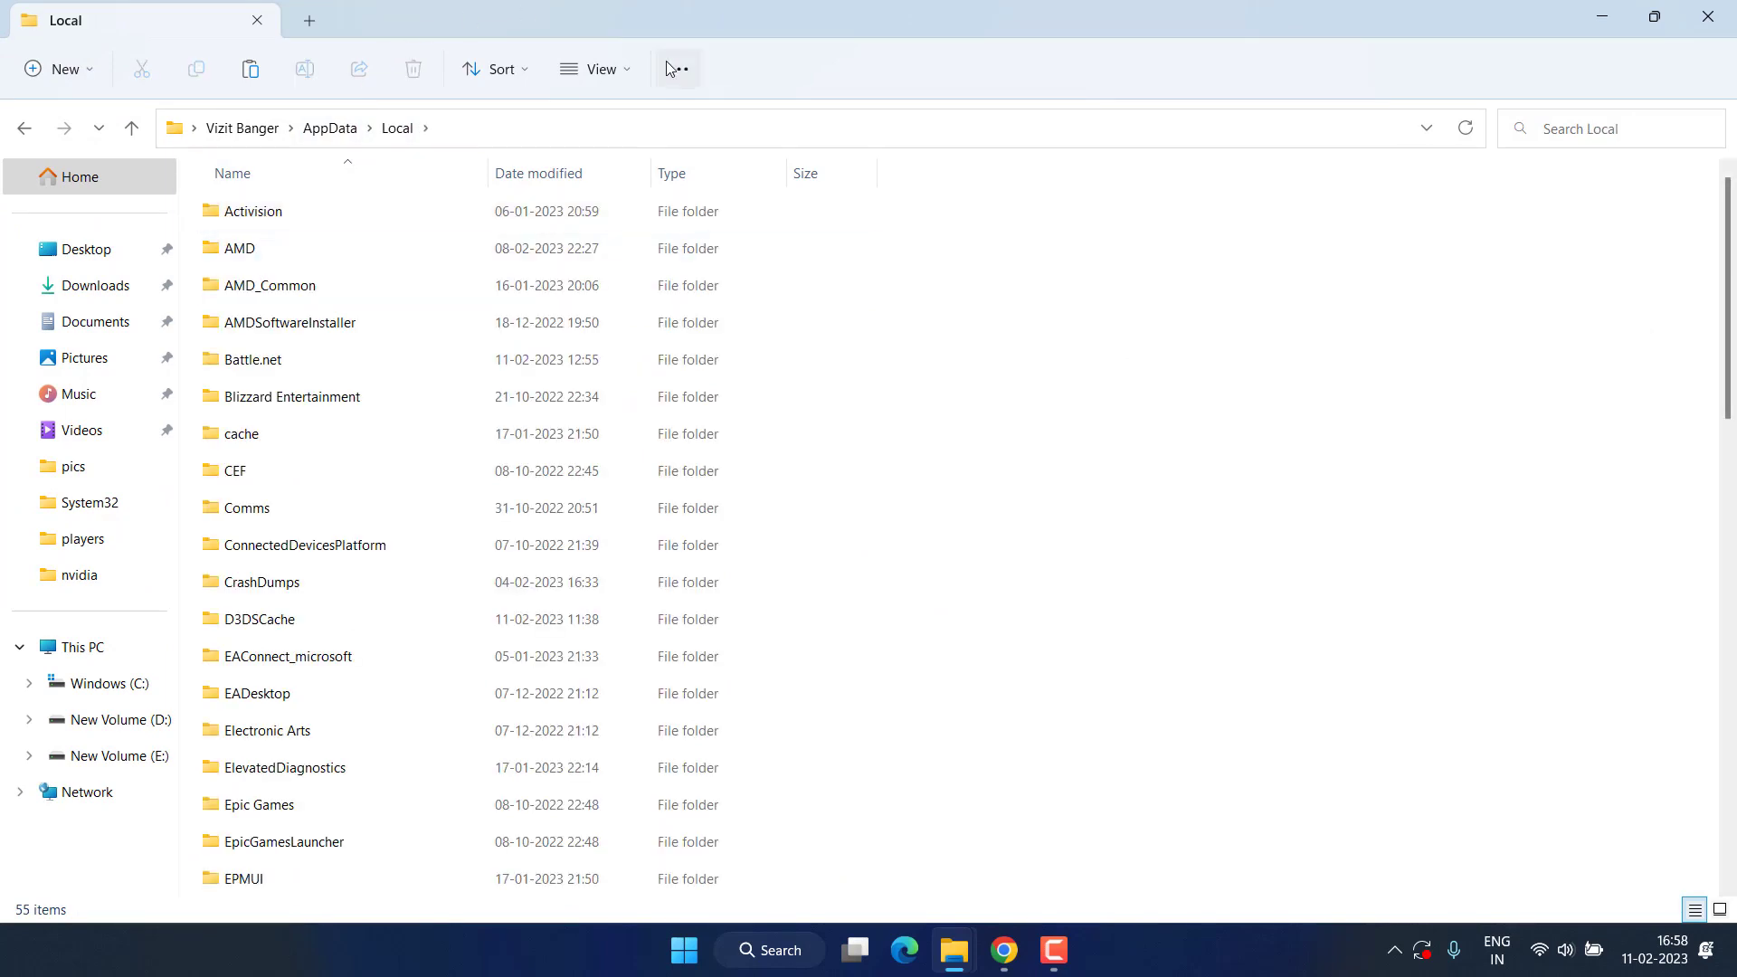
click(596, 70)
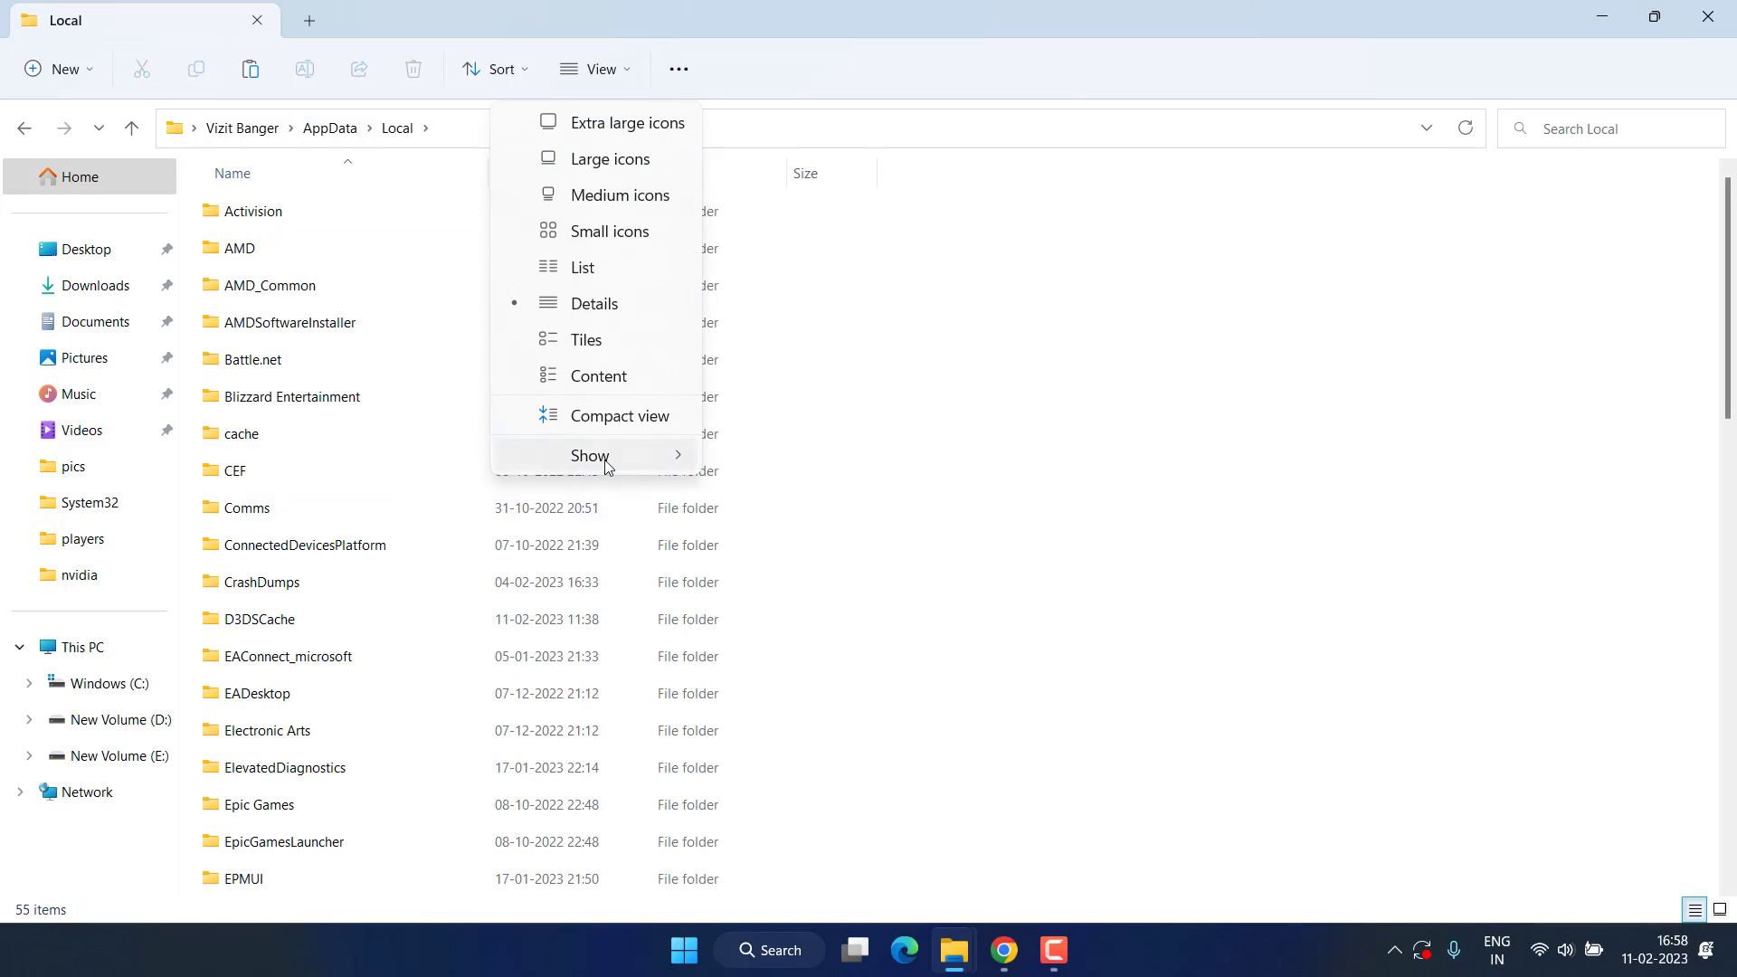
mouse_move(589, 456)
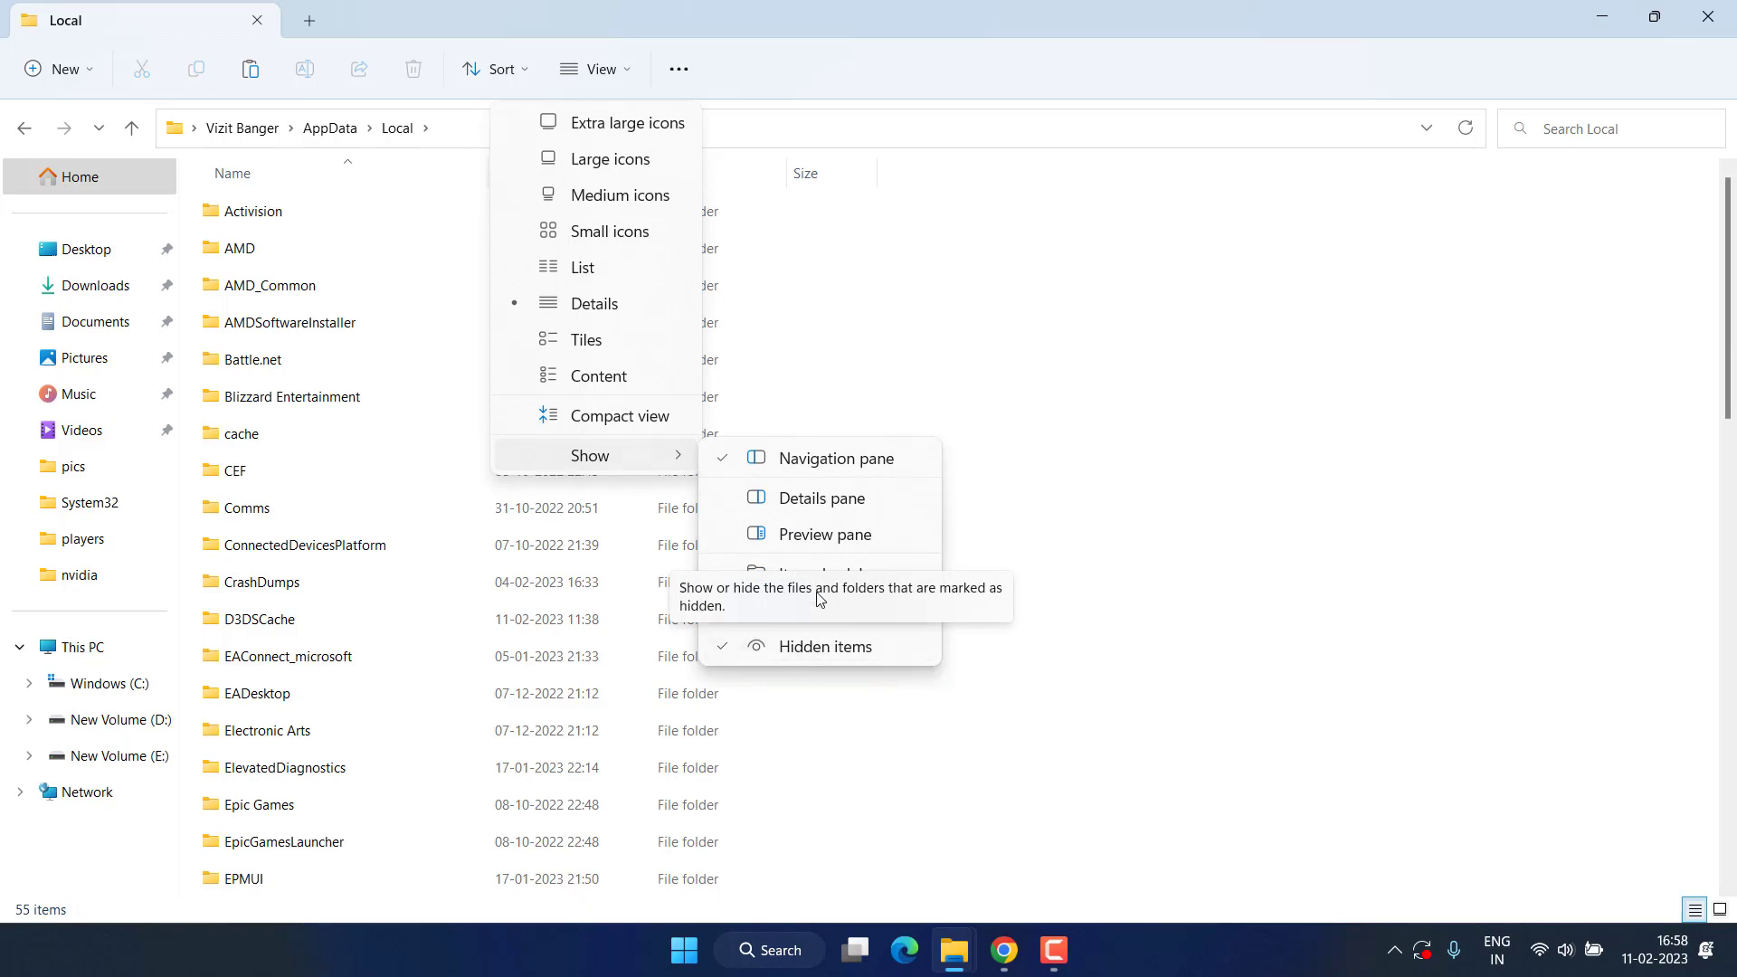
click(452, 396)
Navigate to Hogwarts legacy\Saved\Config\WindowsNoEditor and select GameUserSettings
text(hog)
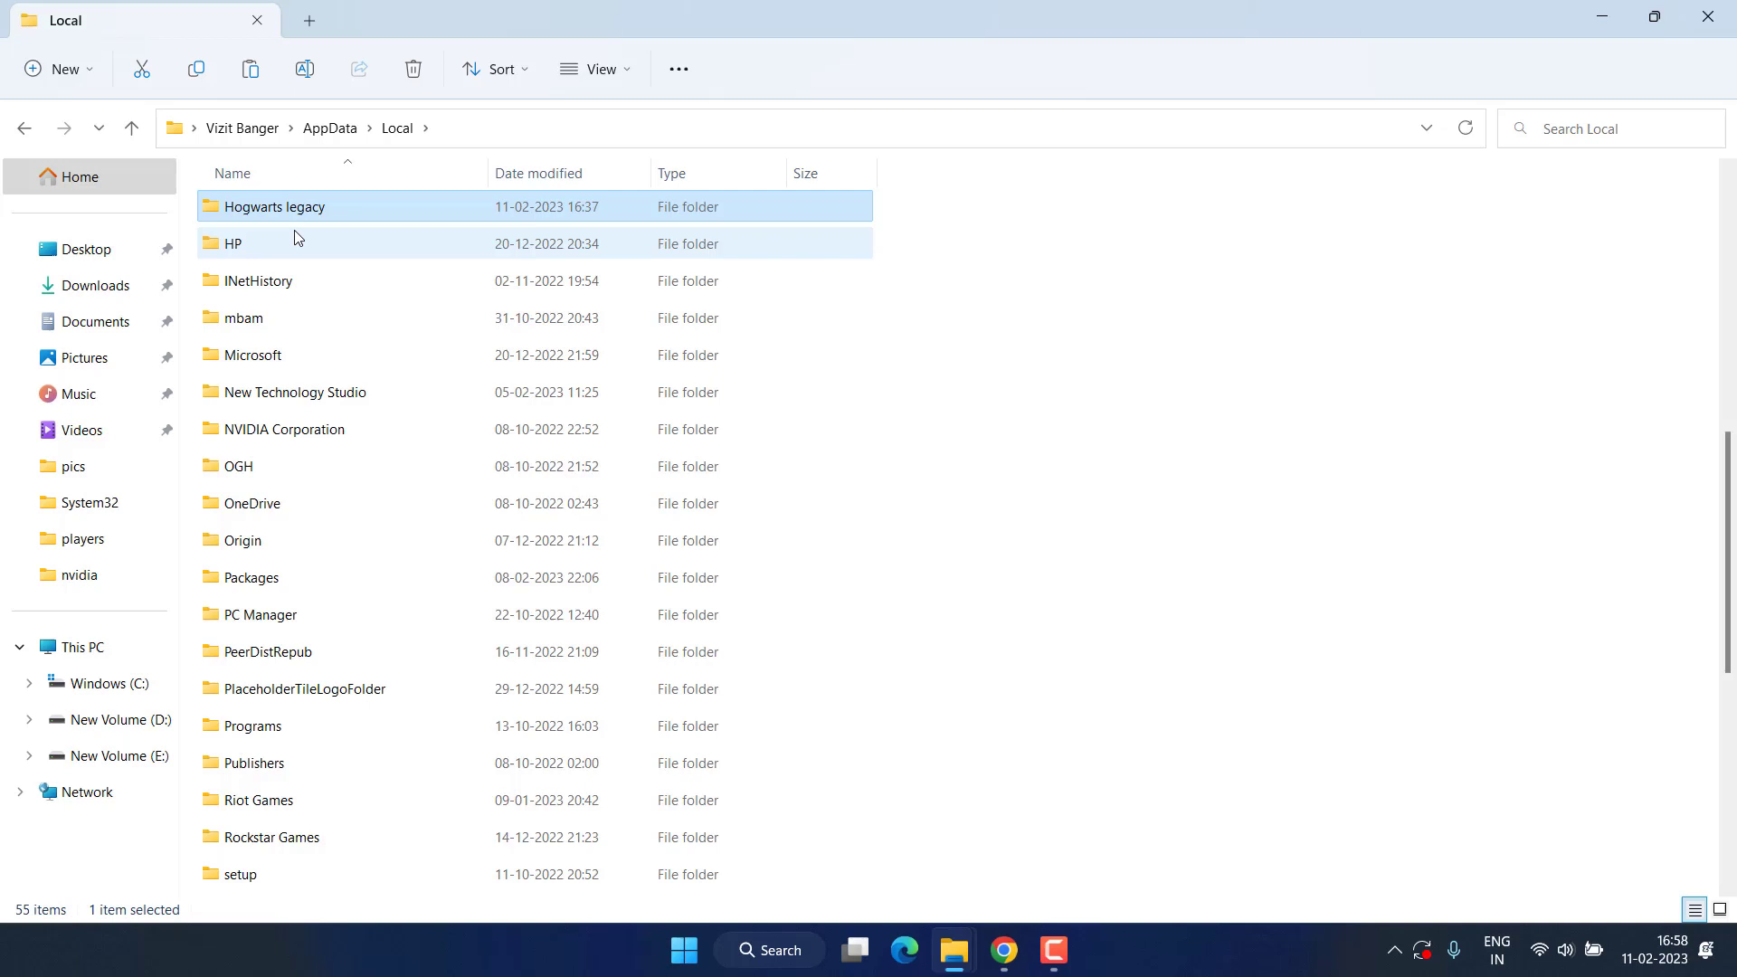
double_click(313, 204)
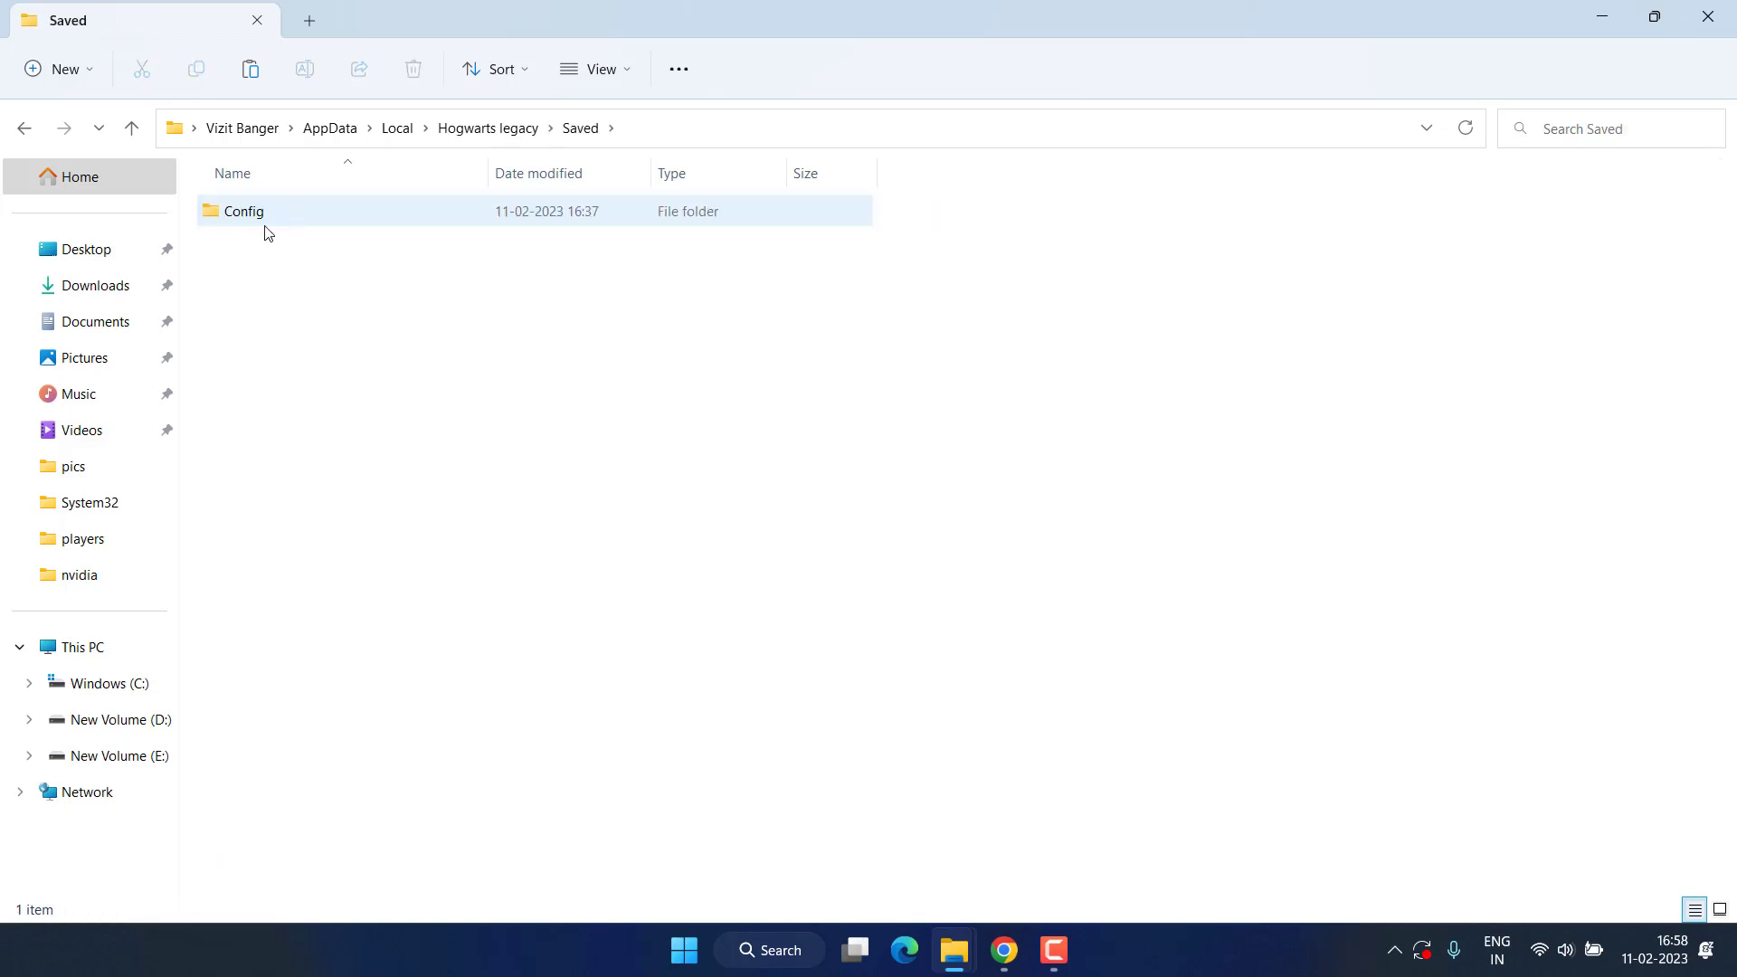
double_click(267, 222)
double_click(273, 252)
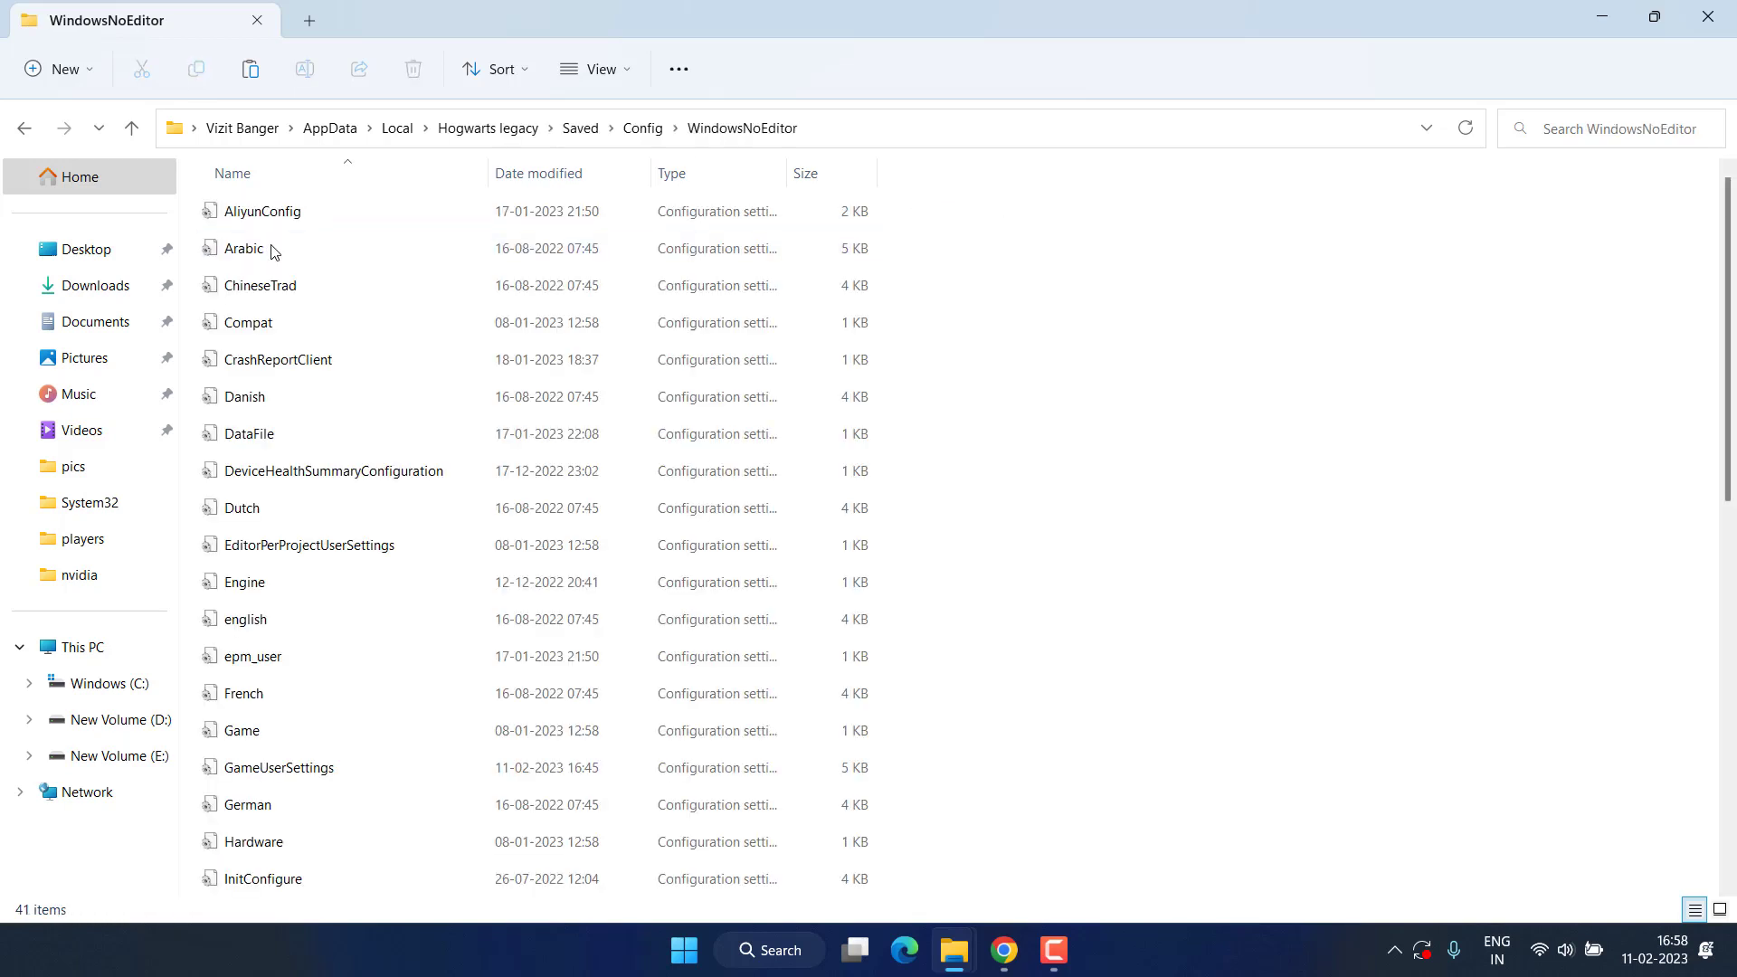
click(264, 361)
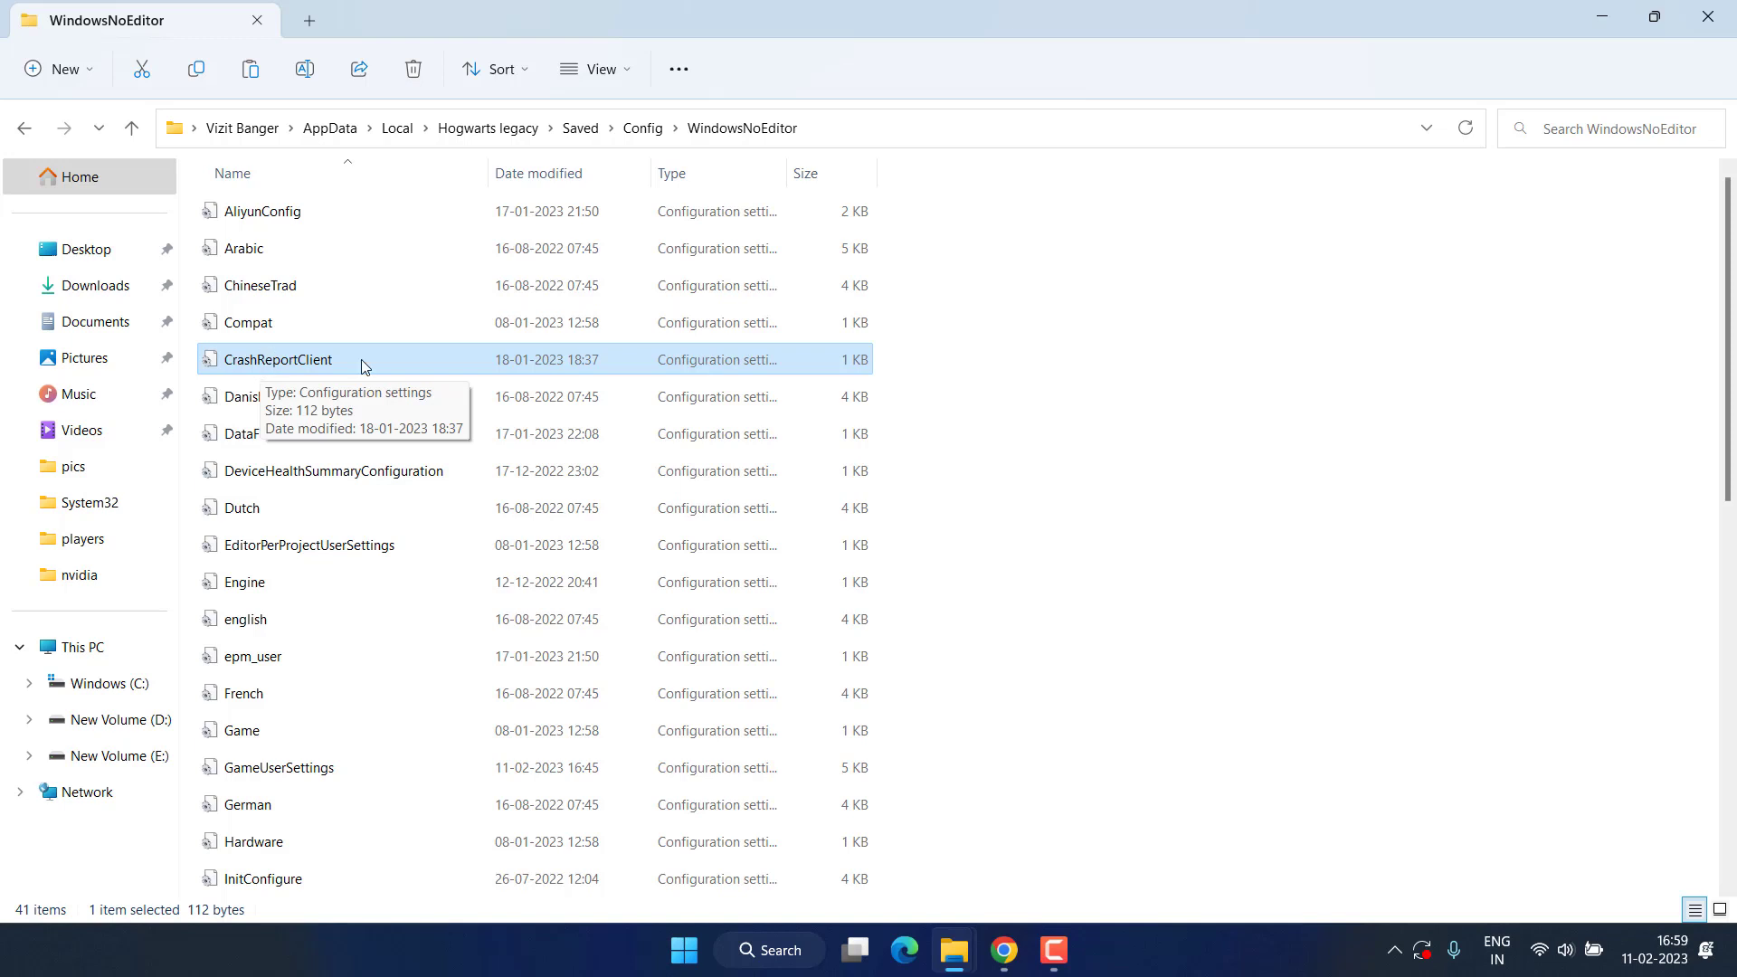
text(g)
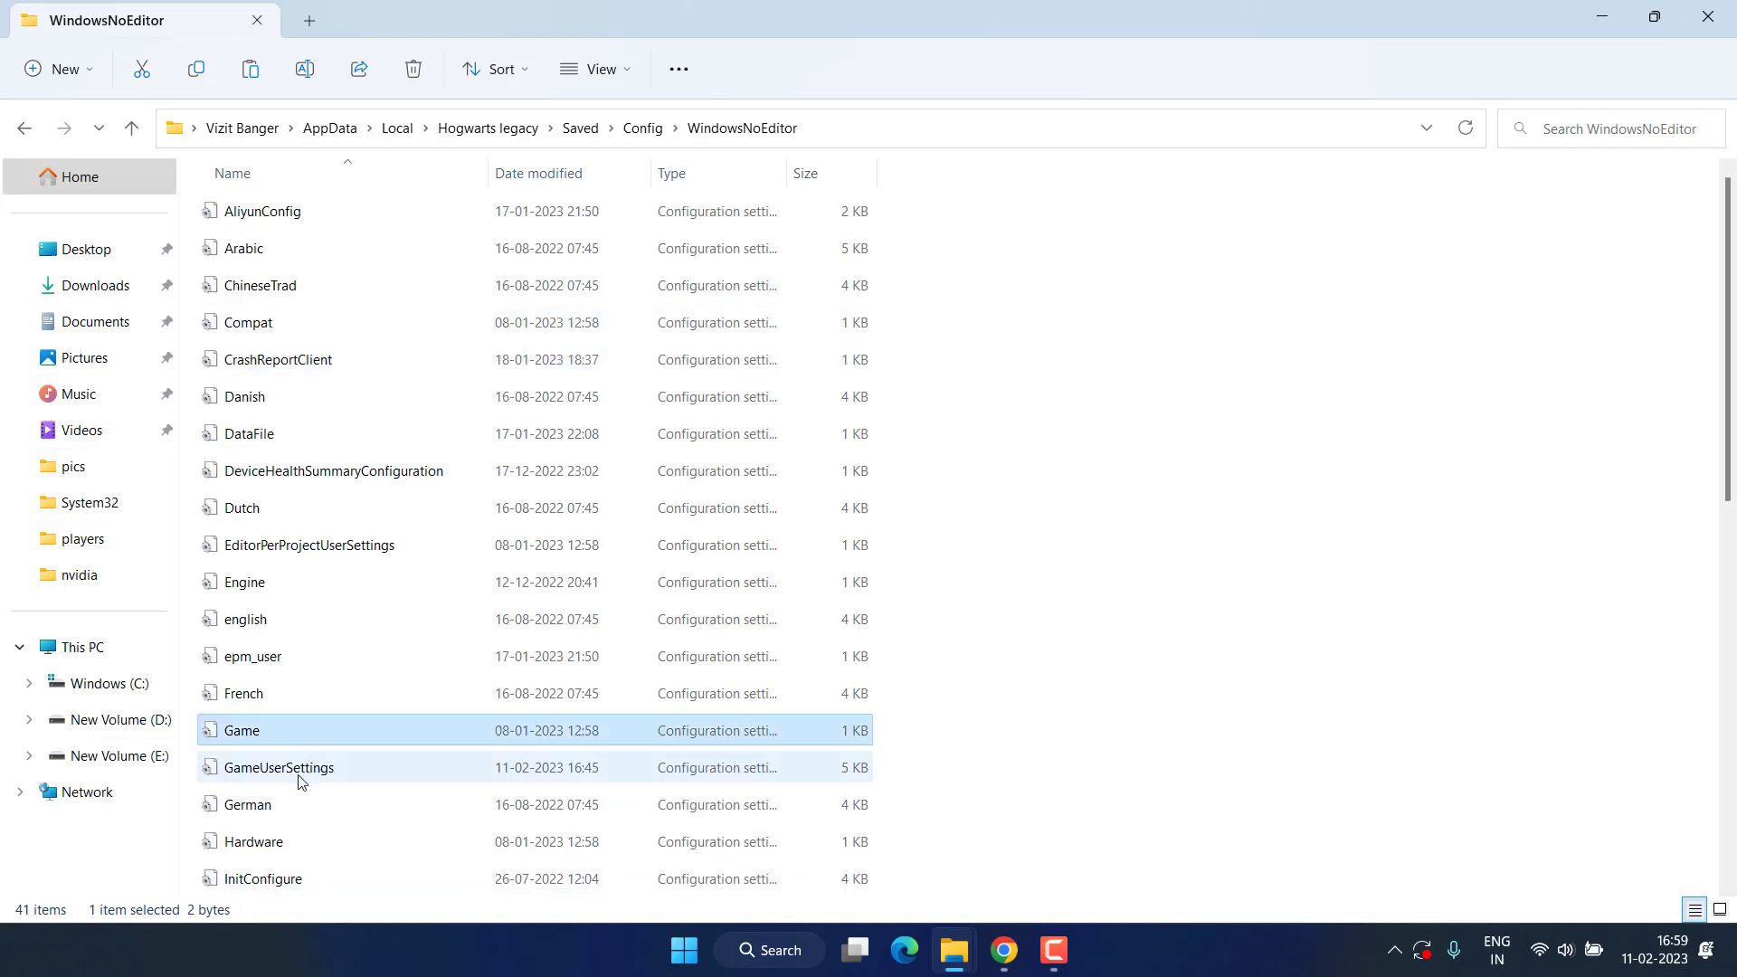
click(301, 780)
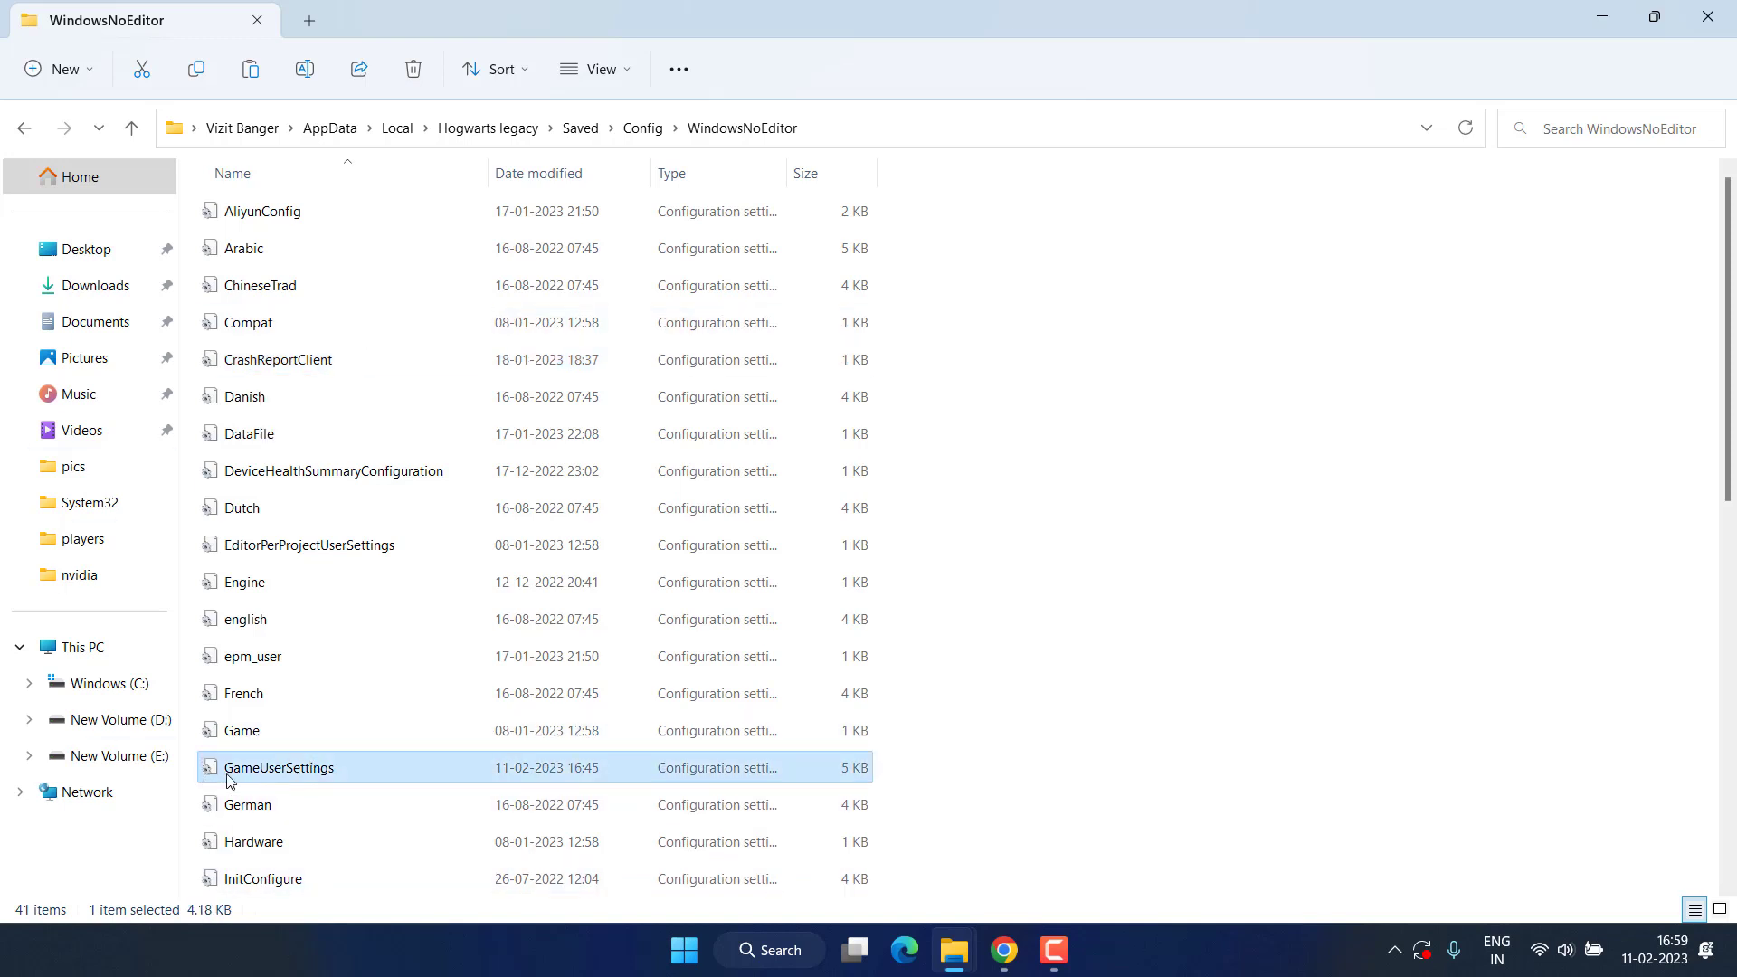
Save GameUserSettings in Notepad with bEnableRayTracing shadows, reflections and AO set to False
right_click(302, 770)
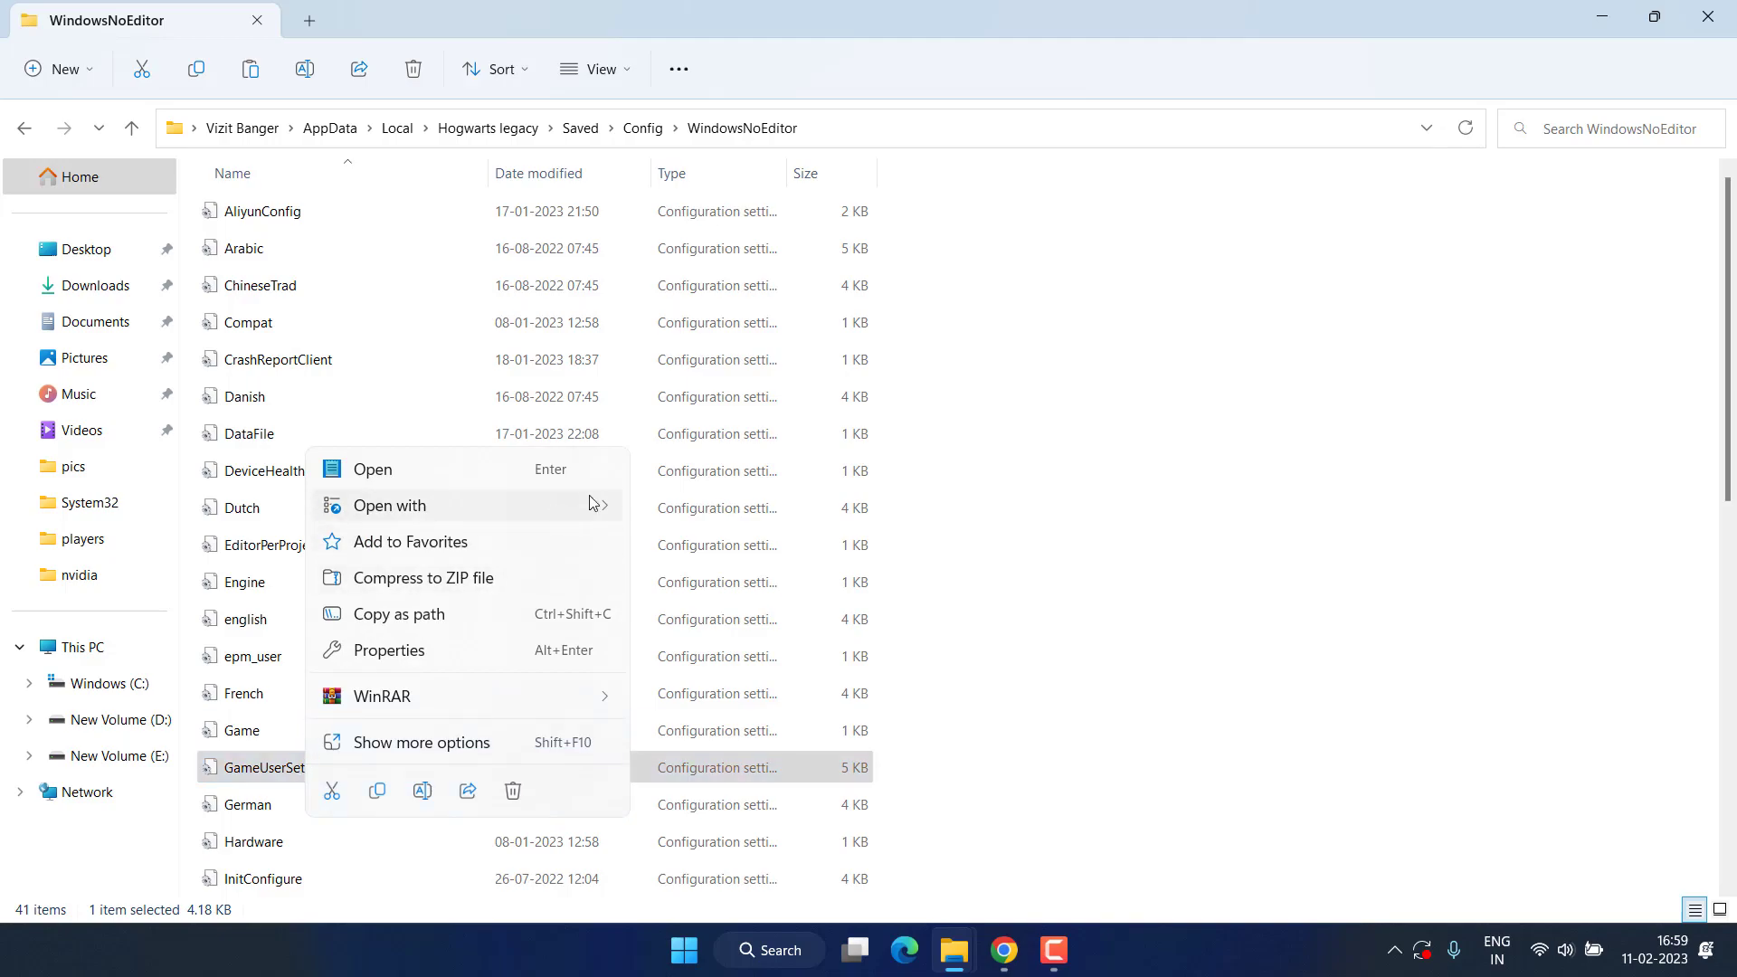
mouse_move(389, 505)
click(677, 512)
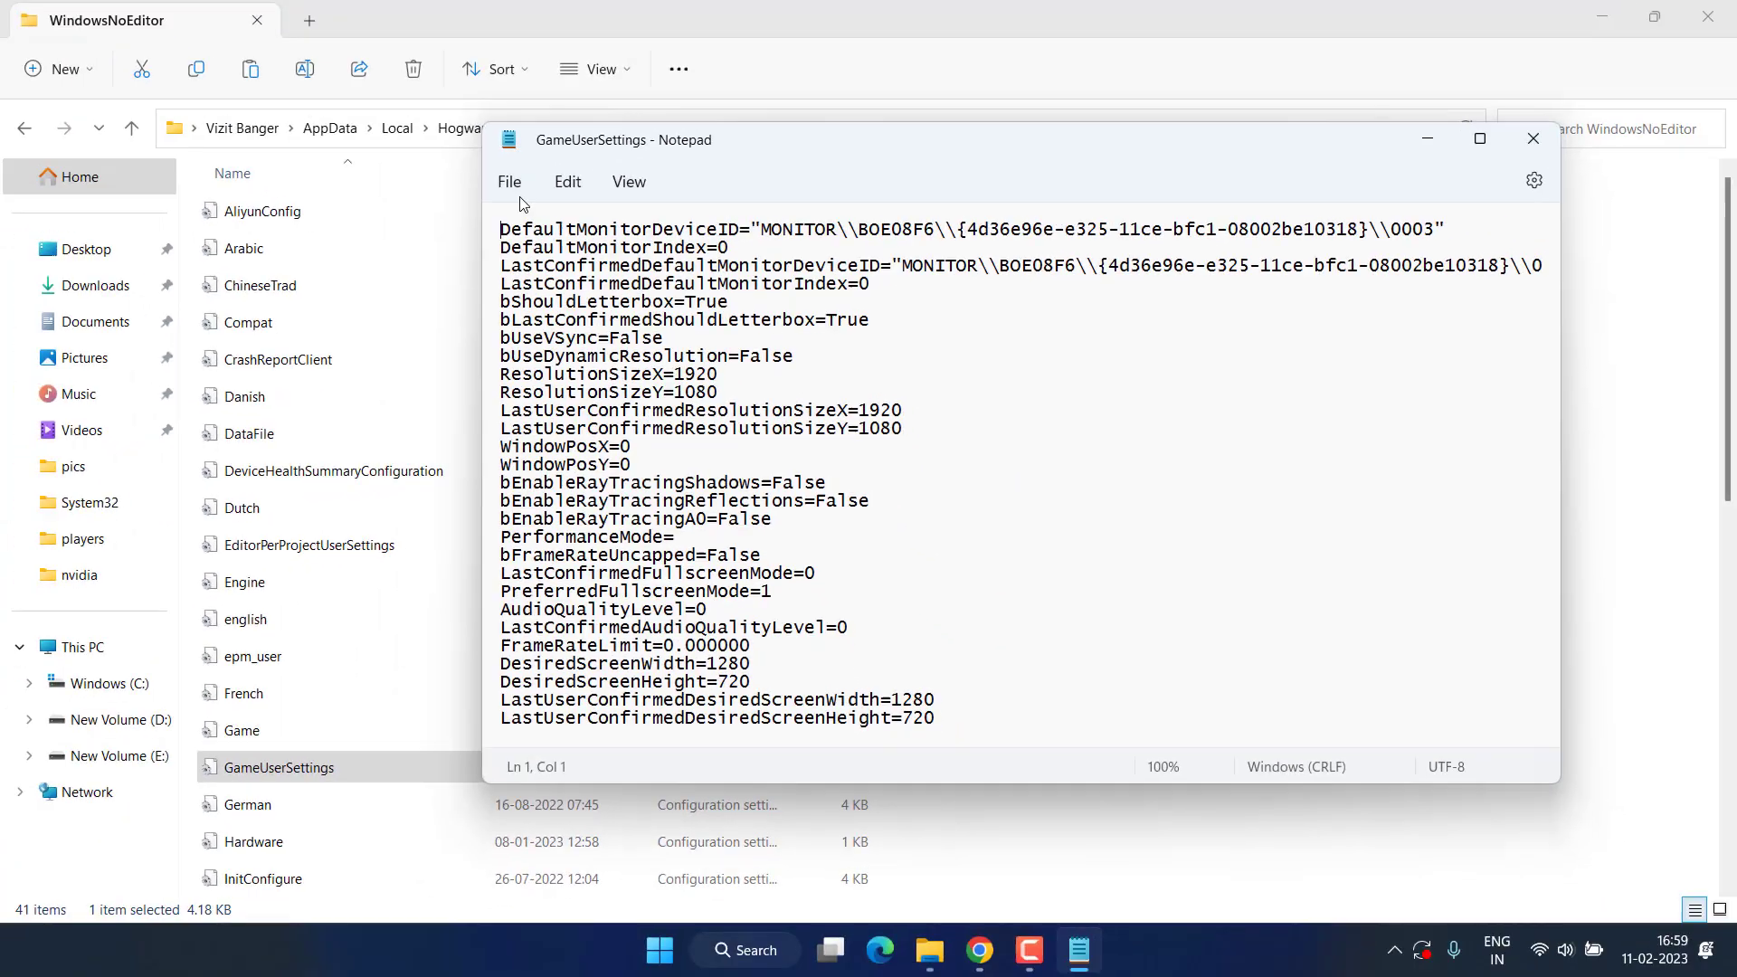
click(513, 186)
click(547, 331)
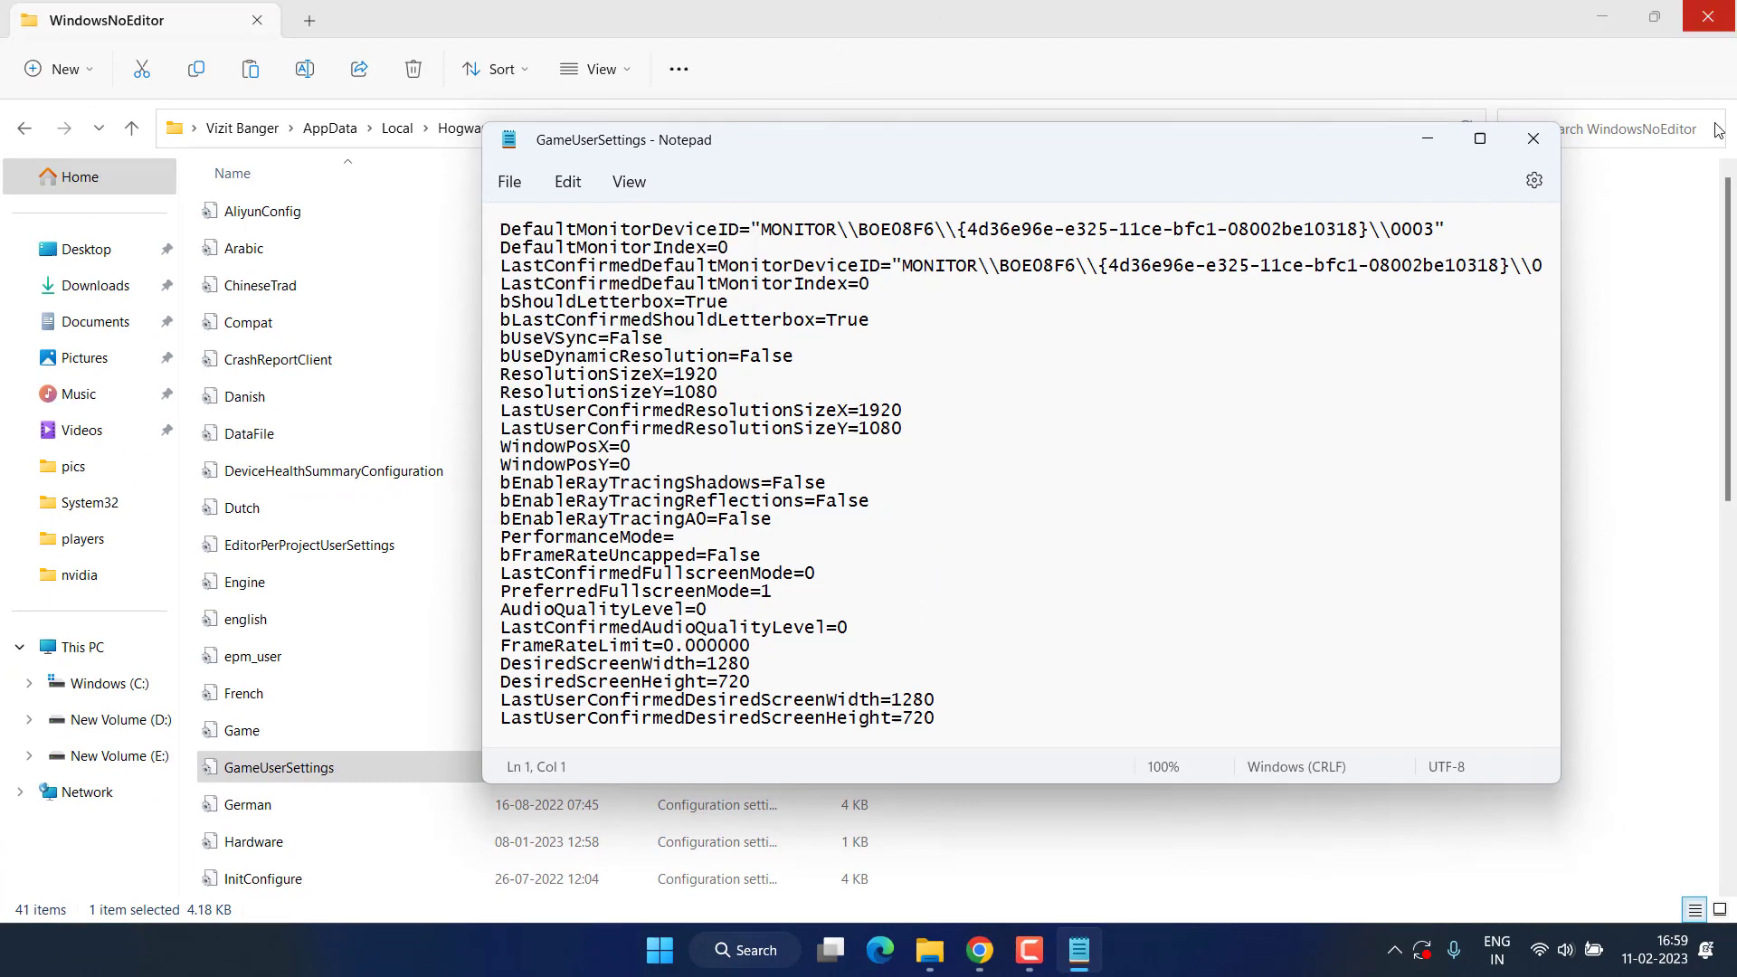
click(1533, 138)
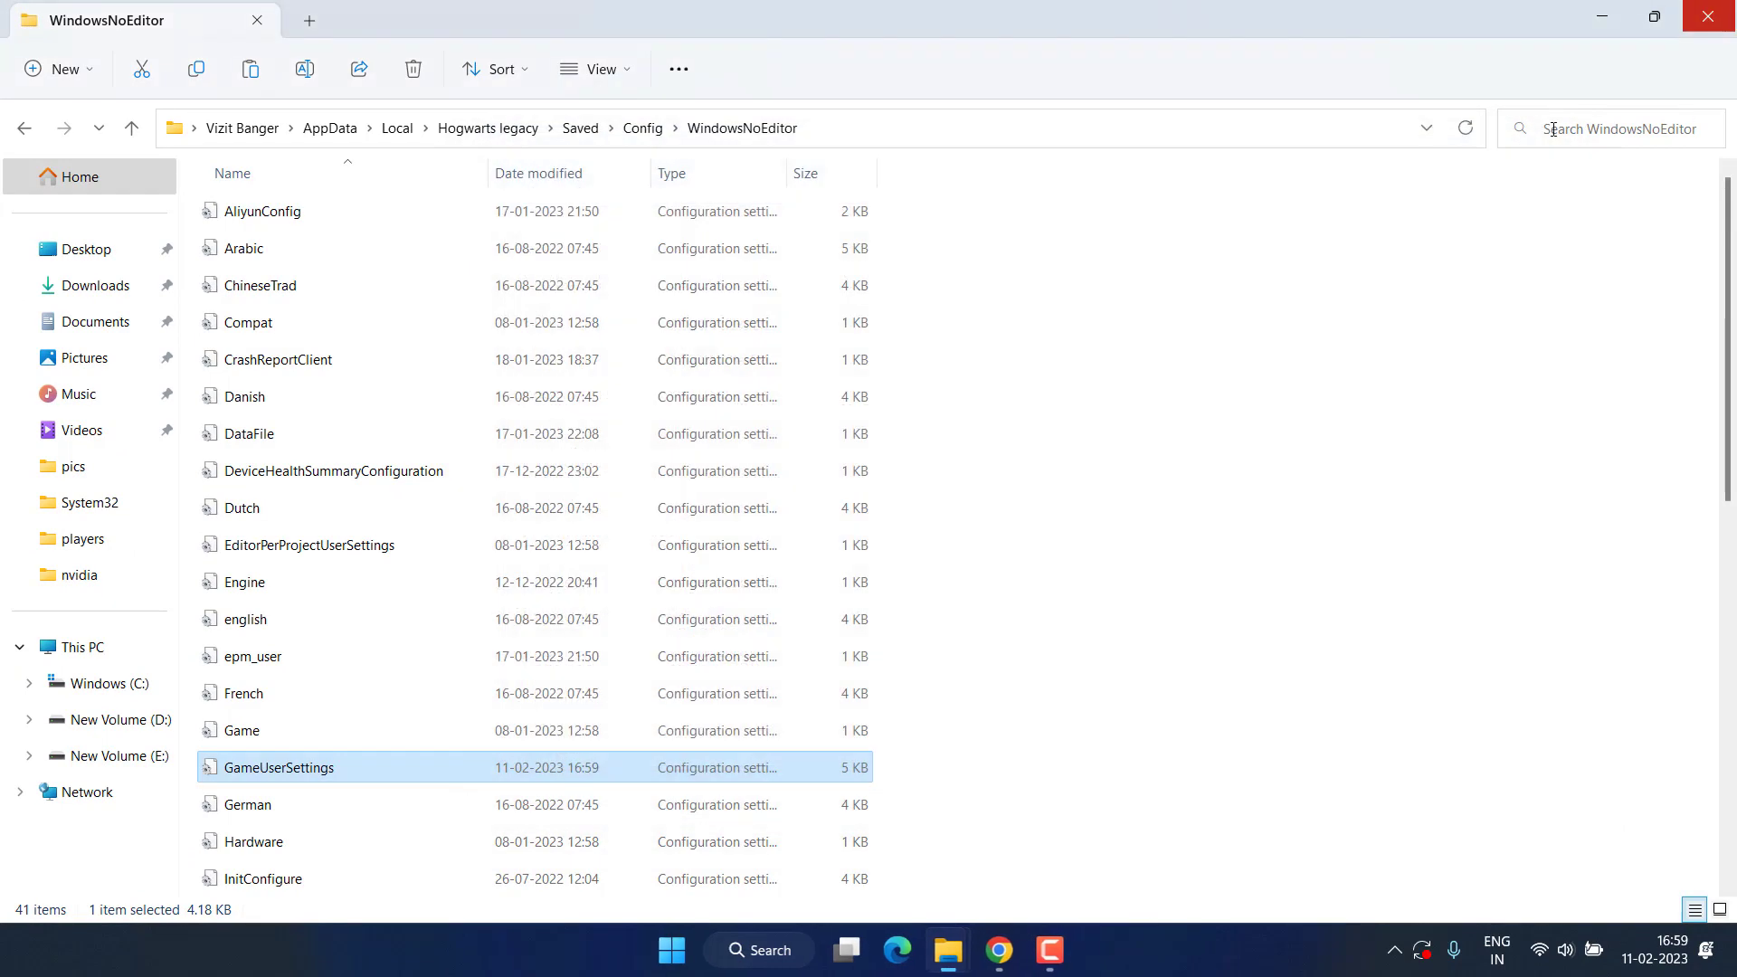
Close the File Explorer window
click(1716, 18)
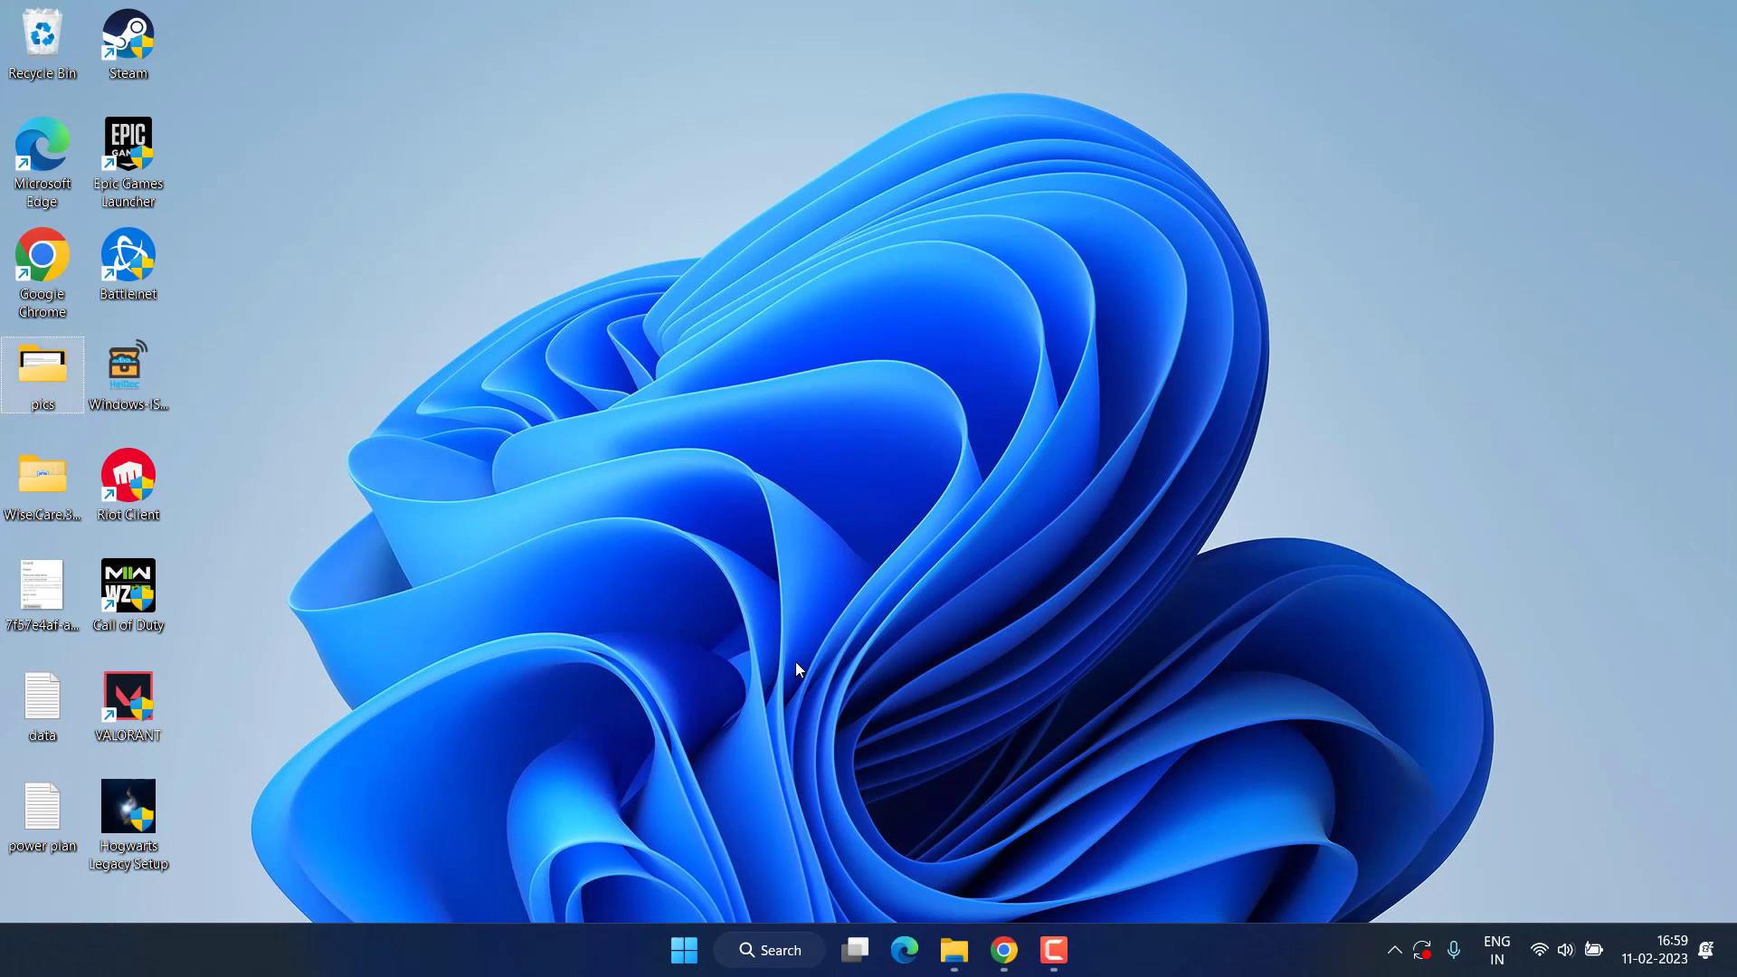